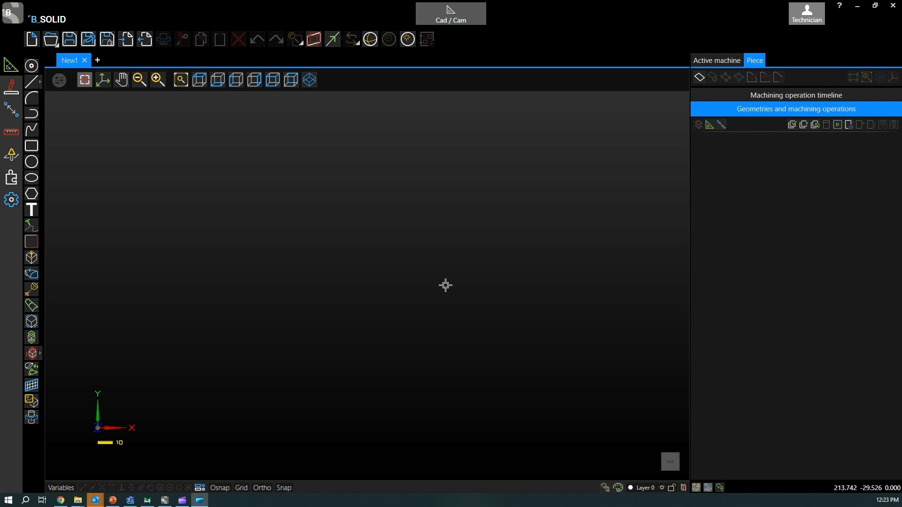
- Create a new workpiece 800 mm long, 500 mm wide and 20 mm thick
left_click(446, 286)
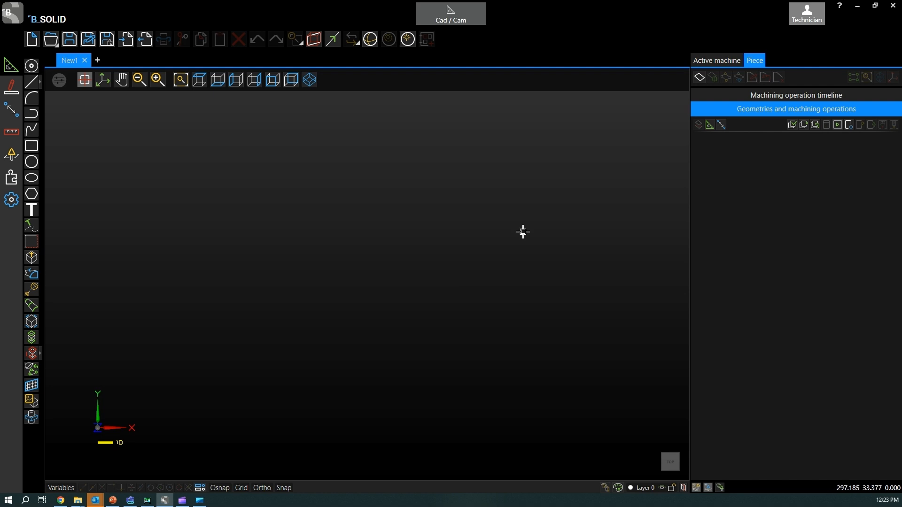
left_click(699, 78)
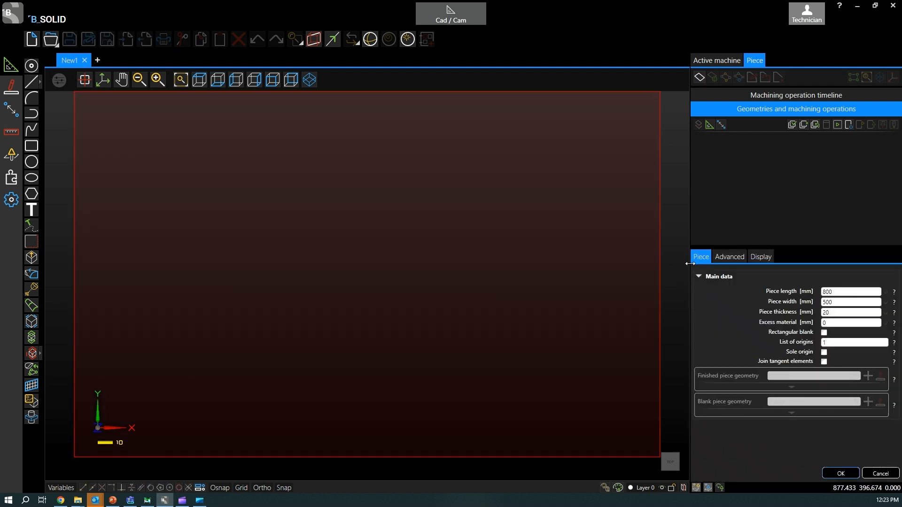
left_click(841, 473)
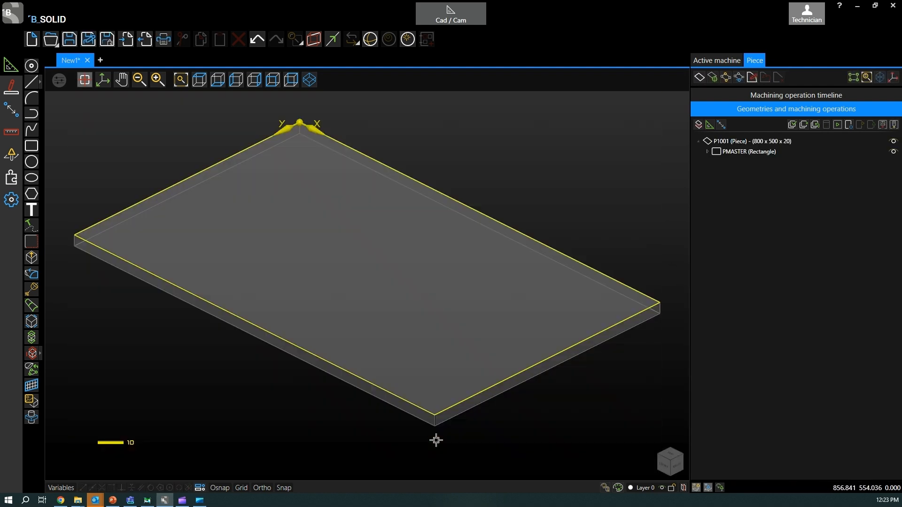
- Make the piece's long front side face the active work face and look at it head-on
left_click(713, 78)
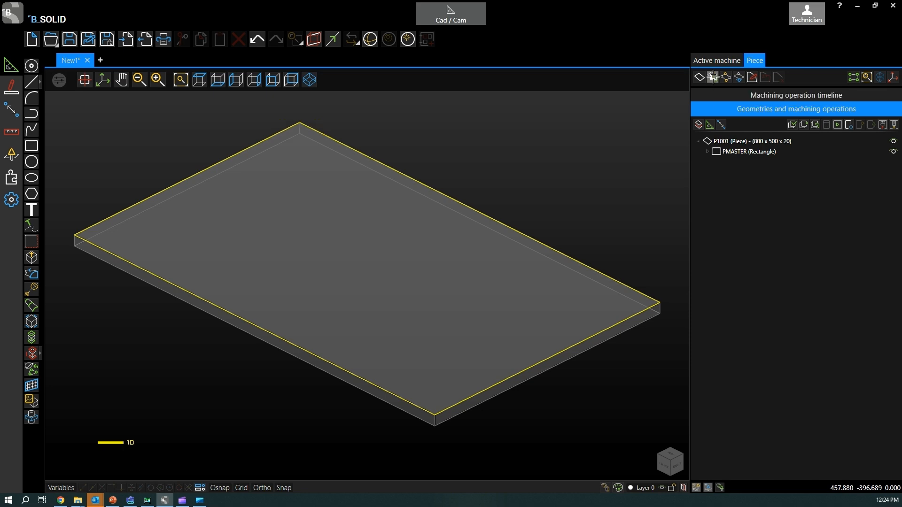
left_click(243, 329)
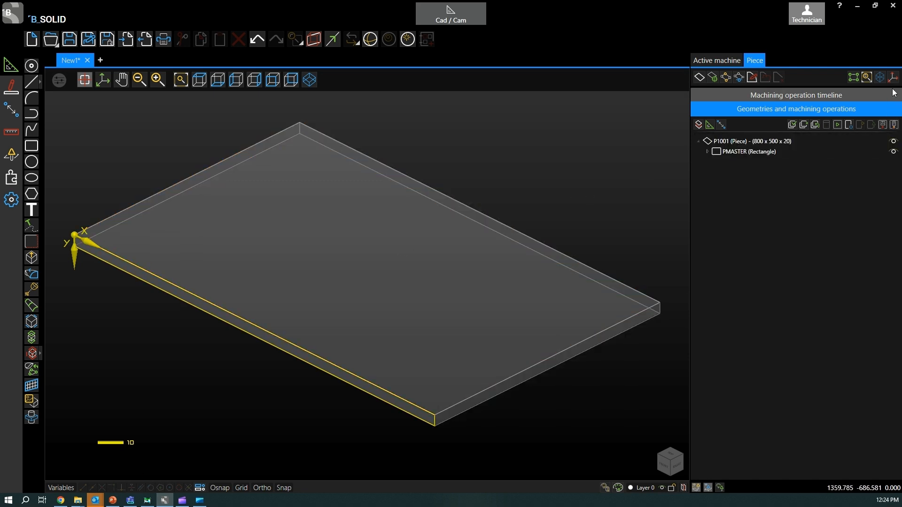
left_click(871, 78)
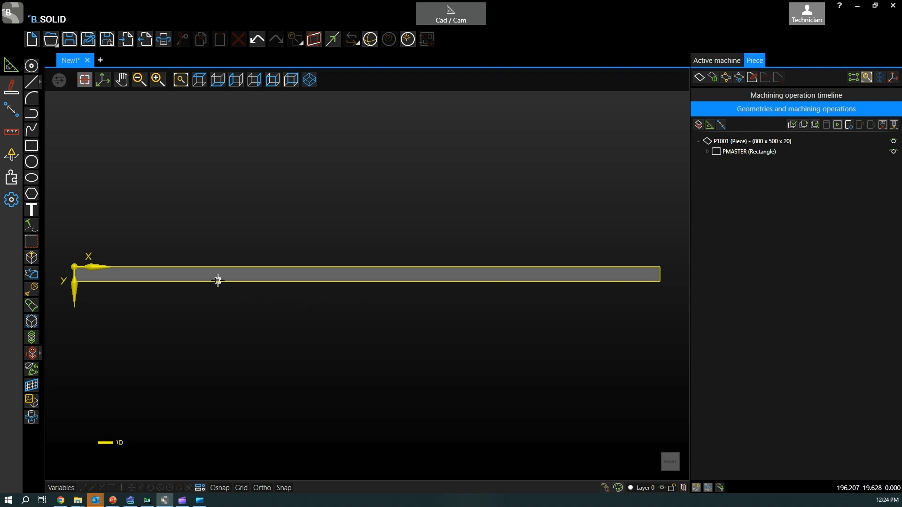
- Draw a rectangle about 166 mm by 9 mm within the thickness of the front side face
scroll(231, 272, "up", 5)
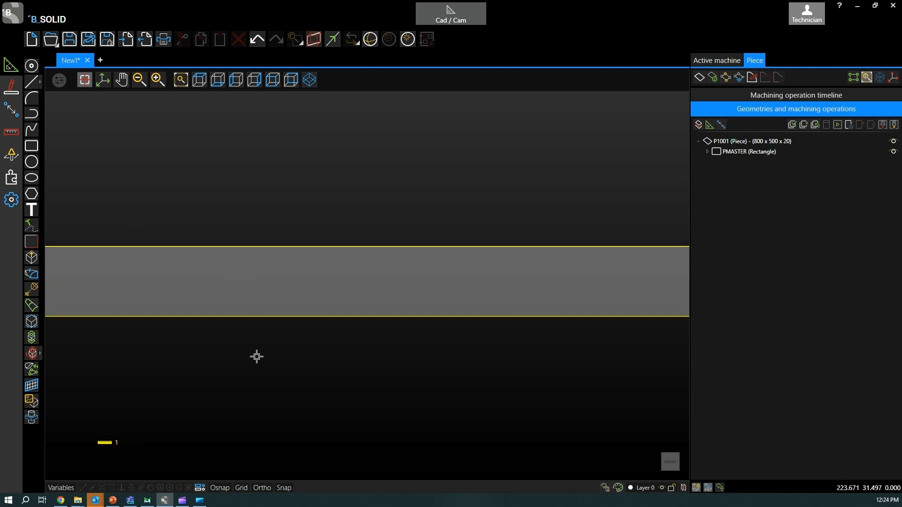
scroll(212, 273, "down", 5)
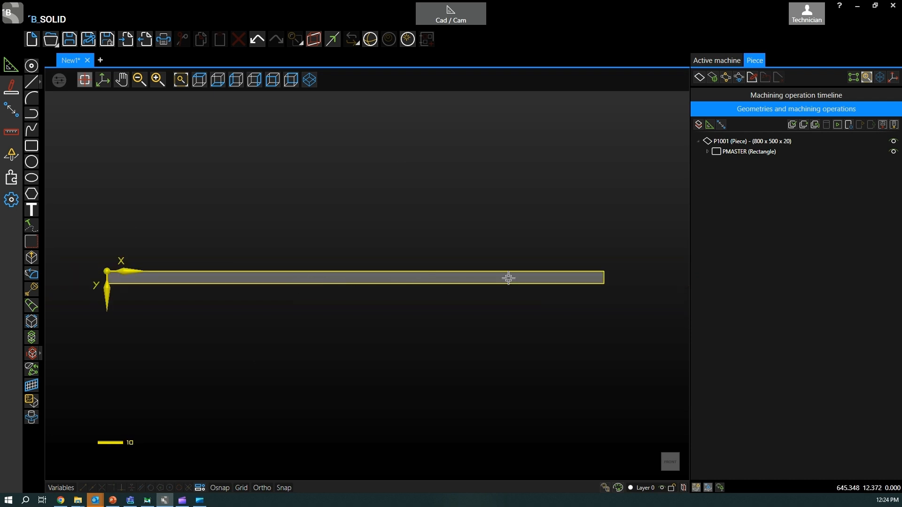
scroll(243, 276, "up", 3)
scroll(76, 320, "down", 1)
scroll(288, 294, "down", 1)
scroll(289, 291, "up", 1)
scroll(289, 290, "up", 1)
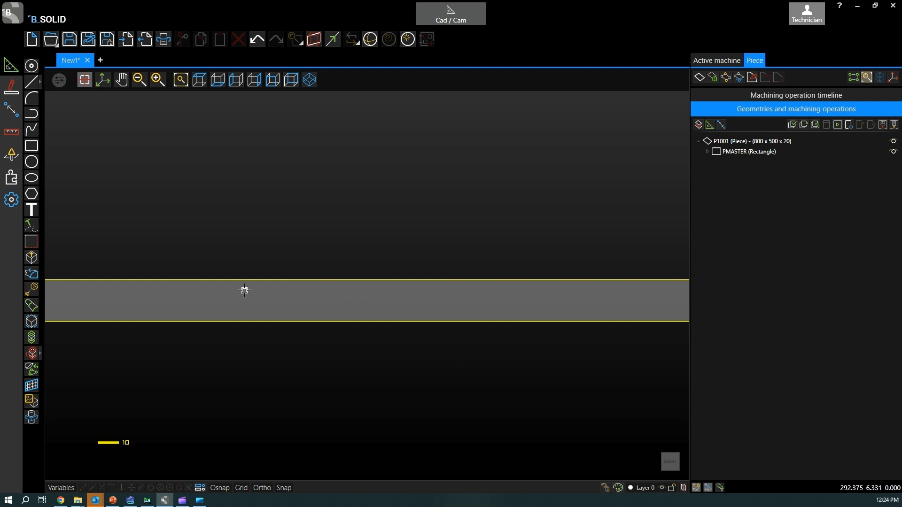
left_click(30, 147)
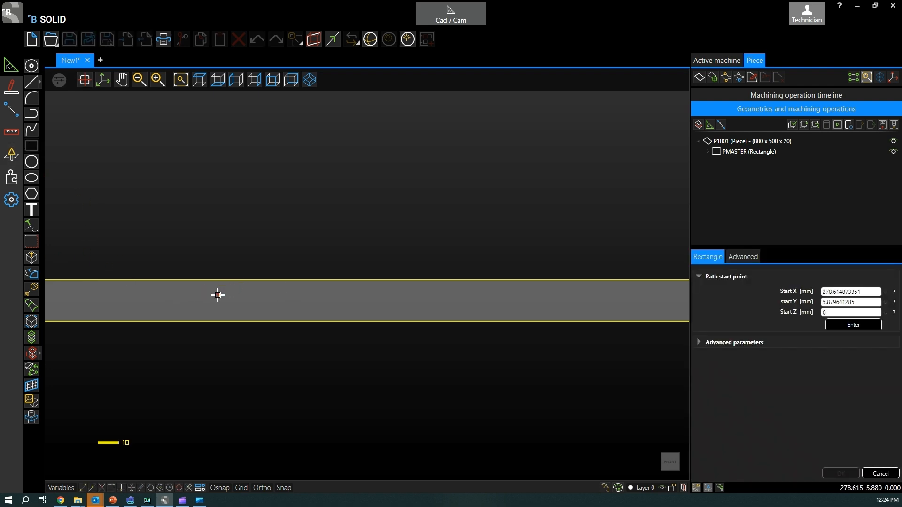
left_click(203, 293)
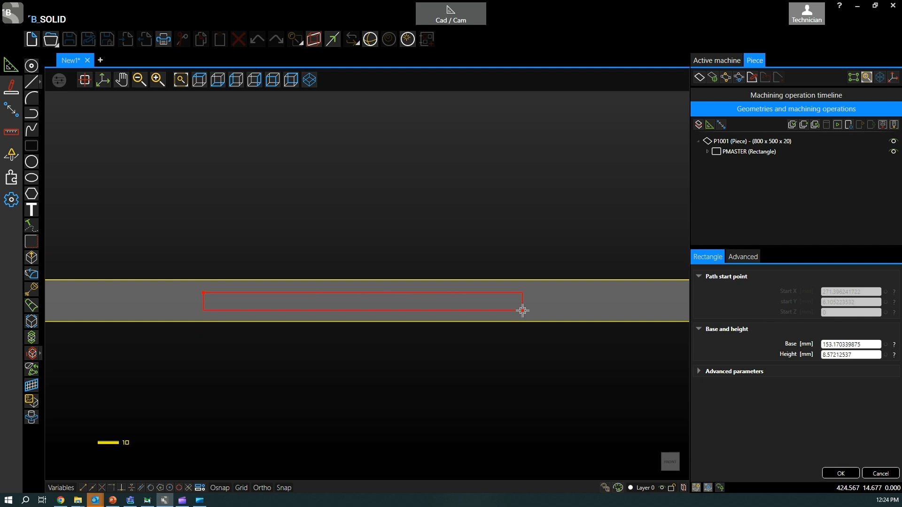
left_click(851, 345)
left_click(851, 355)
left_click(851, 345)
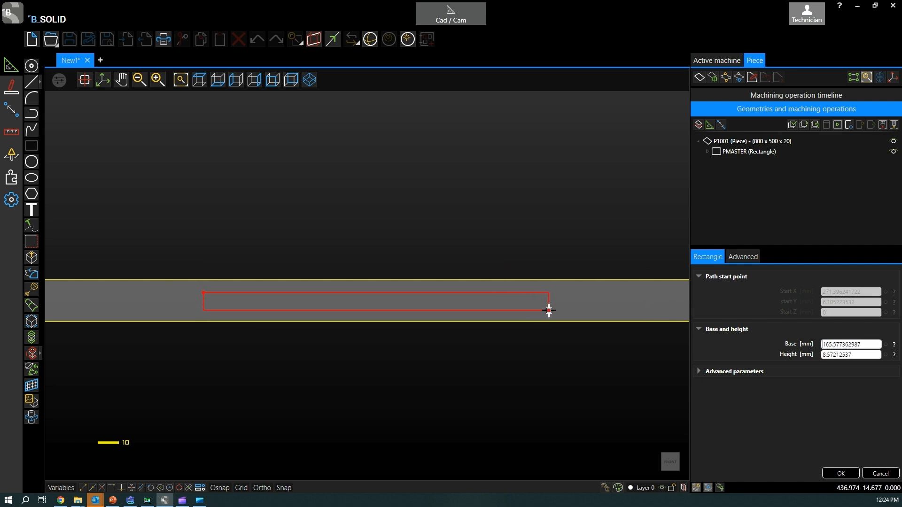
left_click(549, 311)
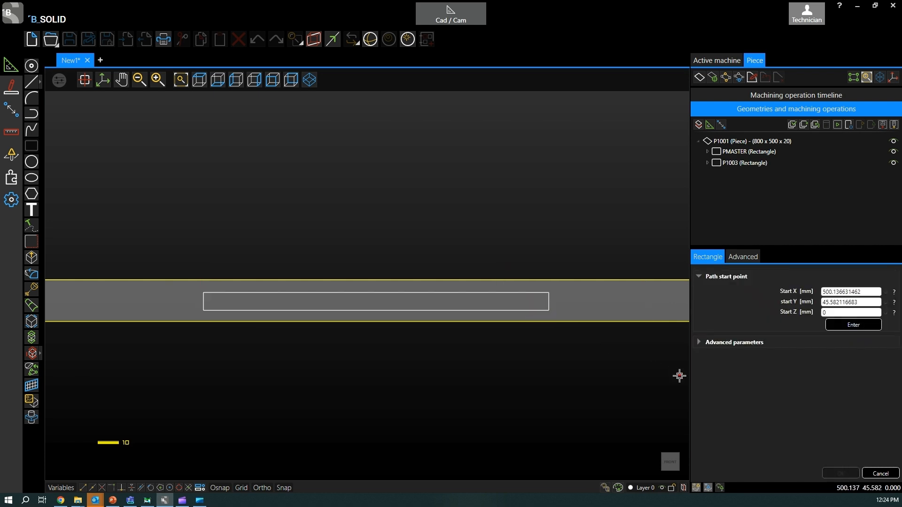
left_click(881, 474)
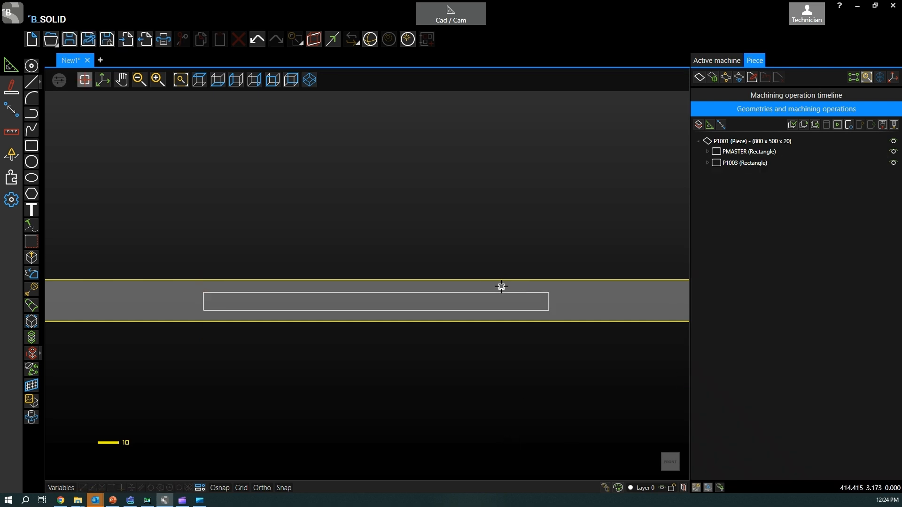
- Make the piece's top face the active work face and review the parameters of the side-face rectangle
left_click(309, 80)
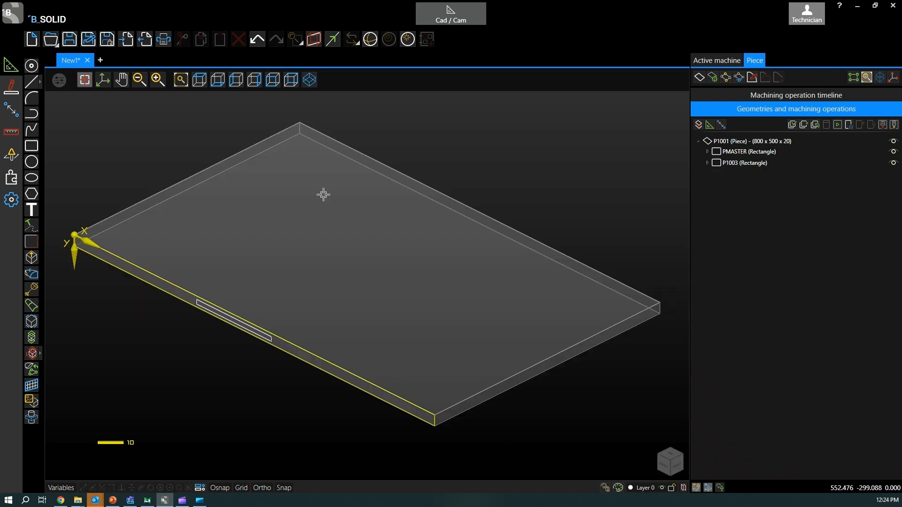
left_click(240, 321)
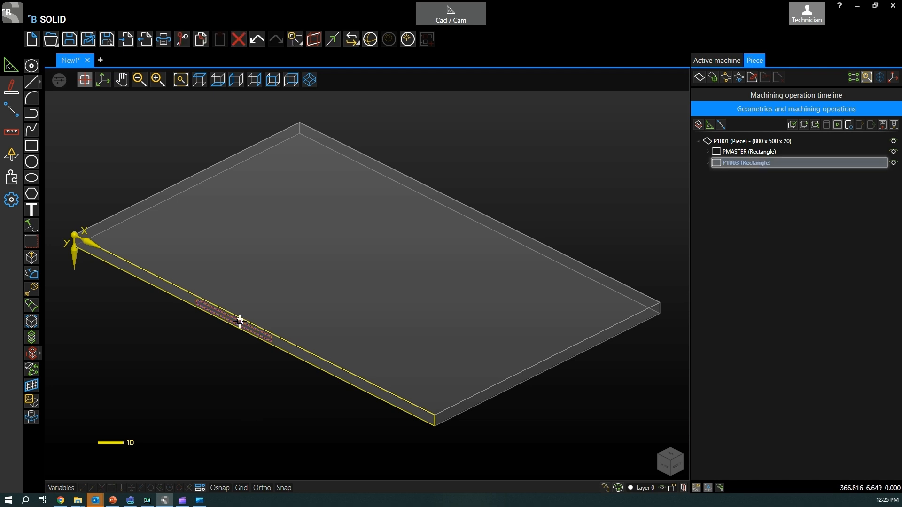
left_click(713, 77)
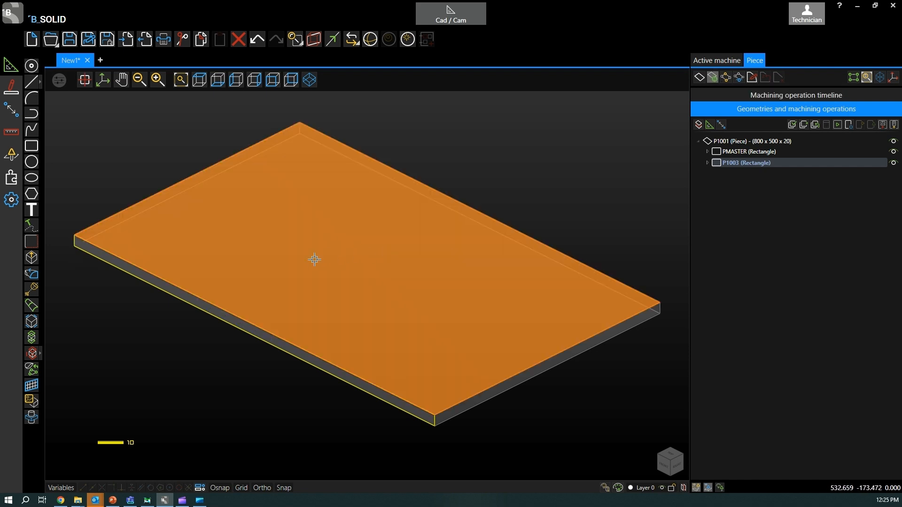
left_click(315, 260)
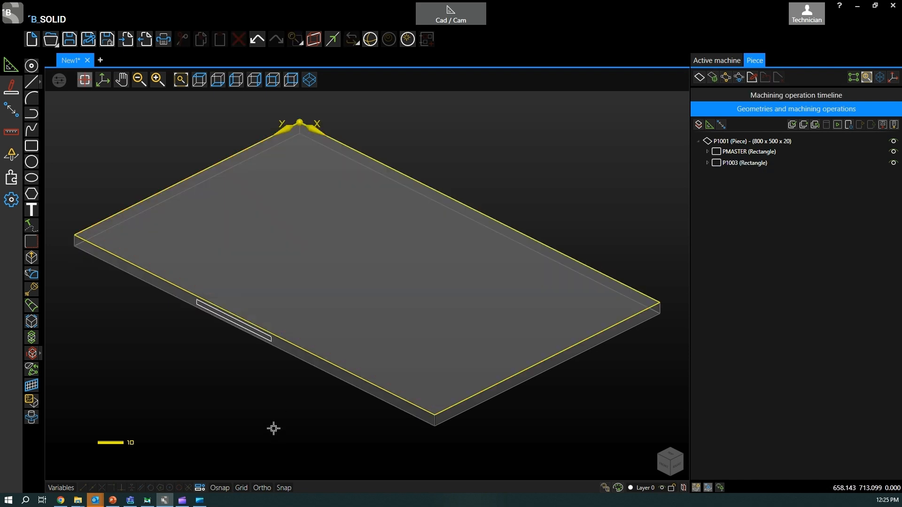
double_click(268, 339)
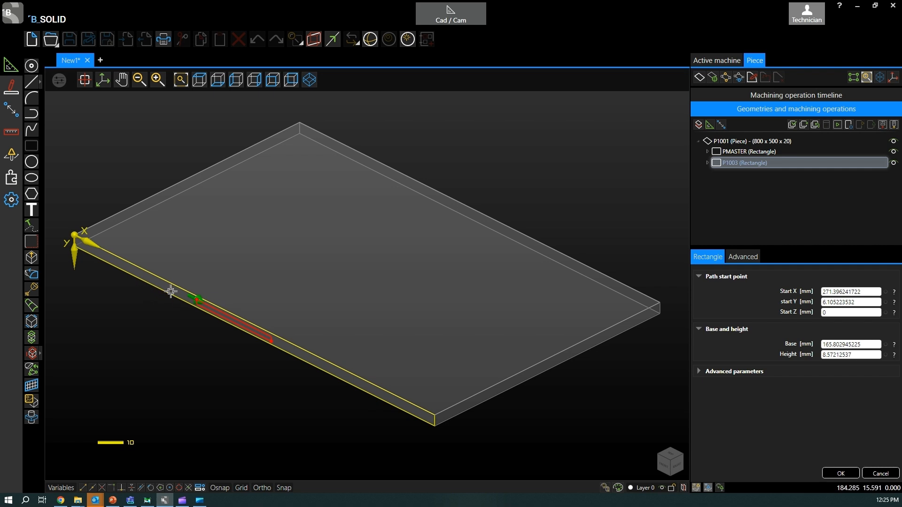
left_click(880, 476)
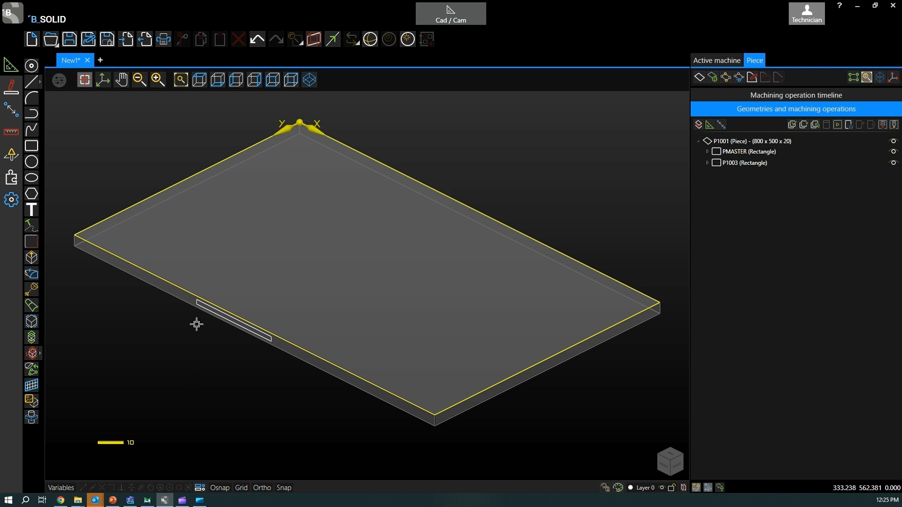
- Start a milling operation on the side-face rectangle using the 1_2CCBIT tool
left_click(197, 307)
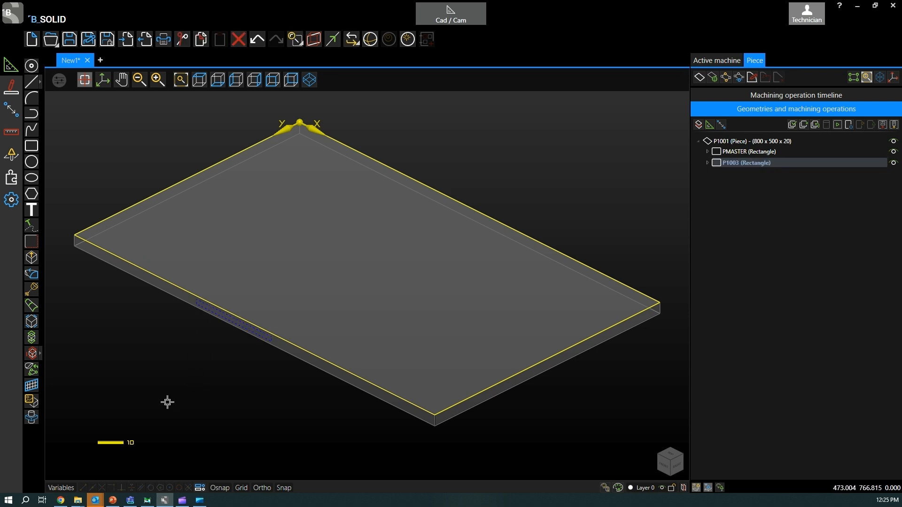
left_click(12, 153)
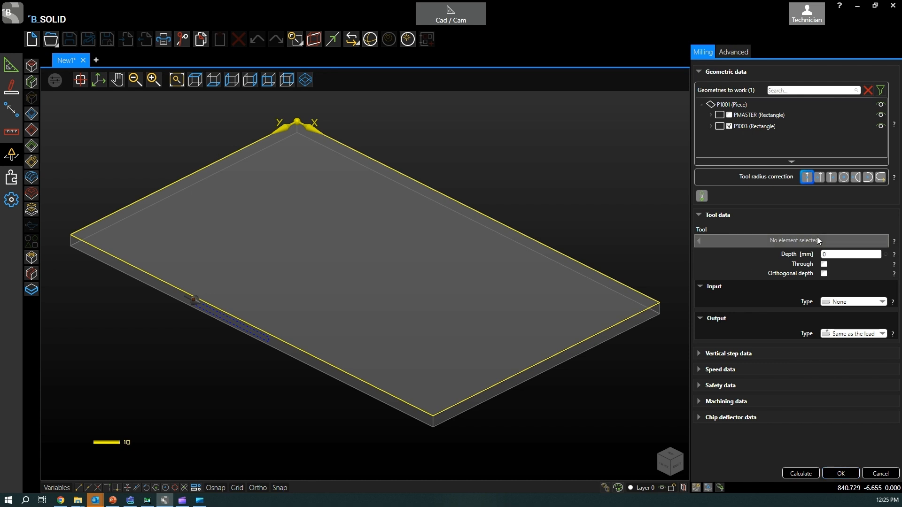
left_click(817, 237)
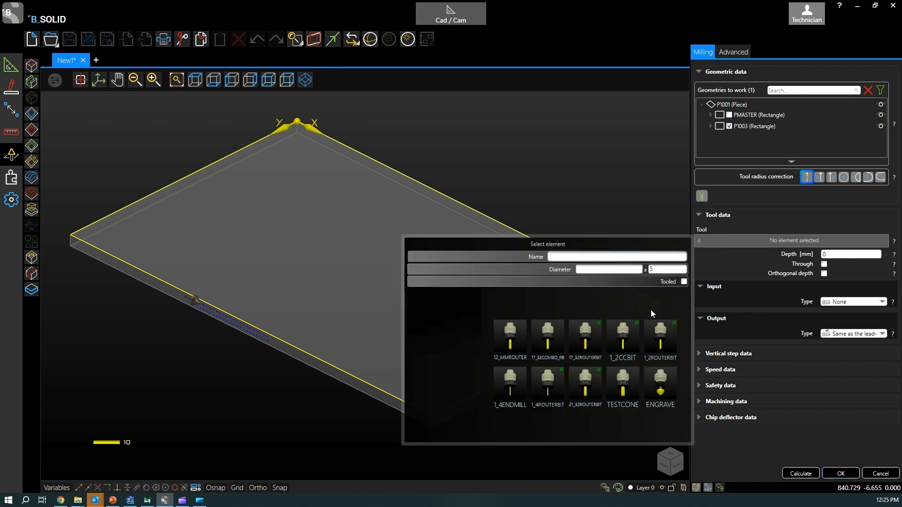
left_click(560, 473)
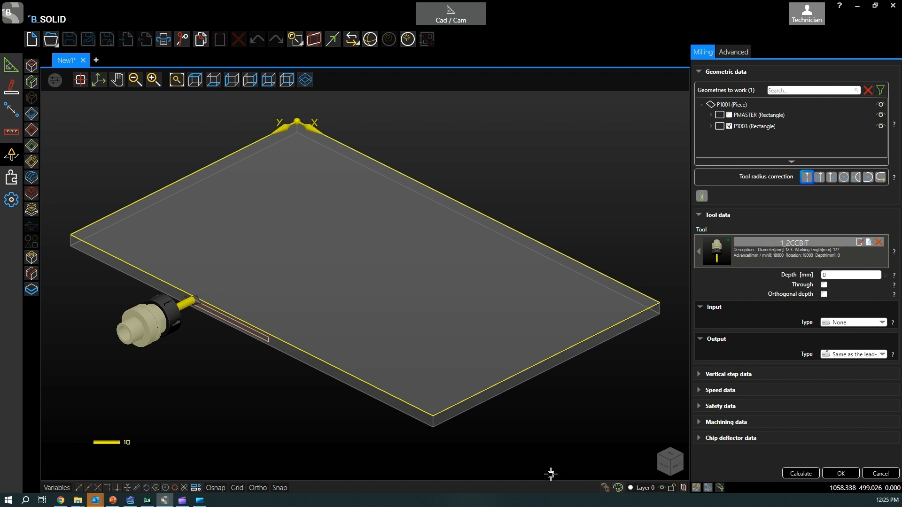
- Set the tool radius correction to run inside the rectangle and change the milling tool to 1_4ROUTERBIT
scroll(215, 328, "up", 5)
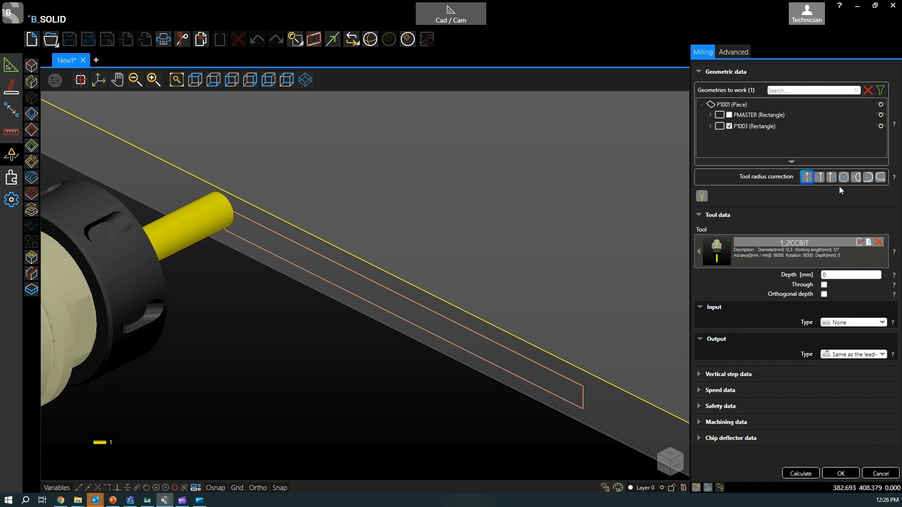
left_click(819, 177)
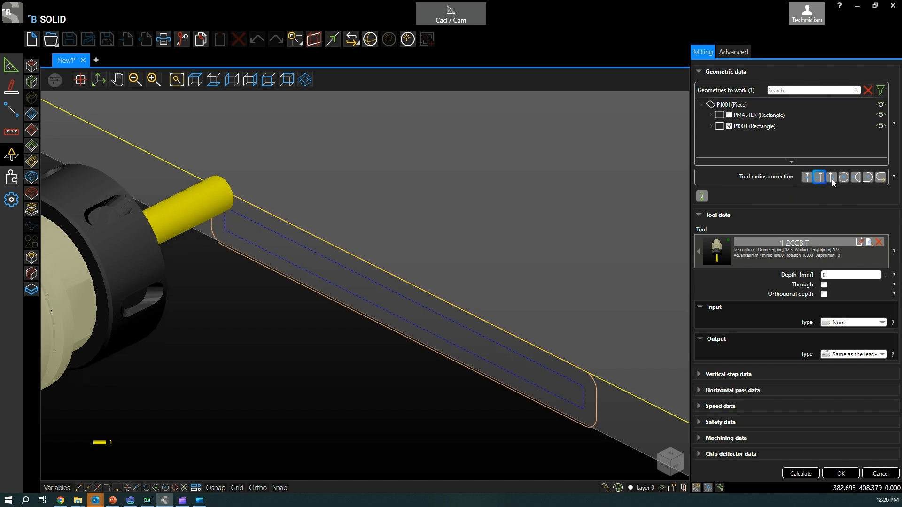
left_click(832, 179)
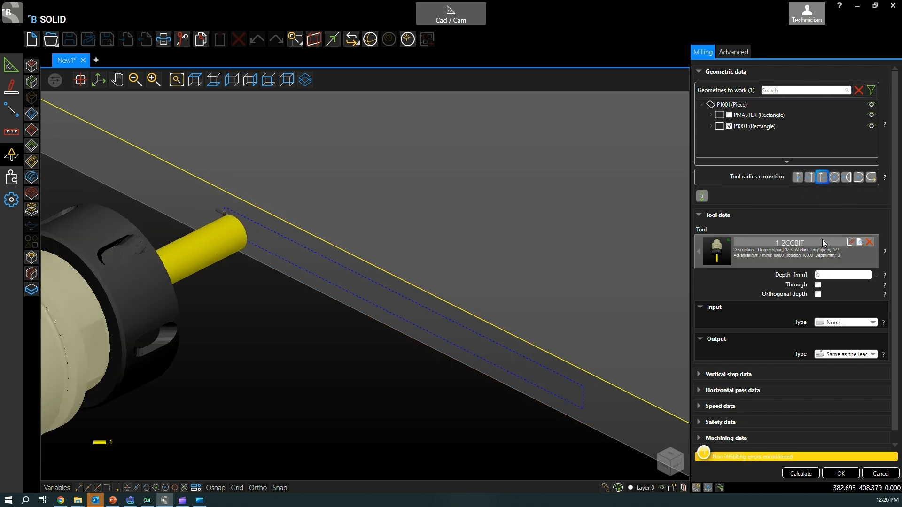
mouse_move(702, 456)
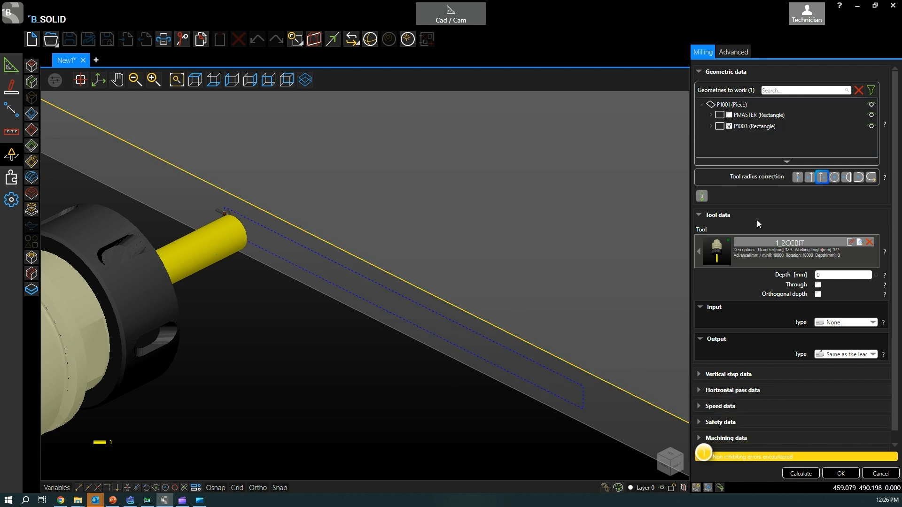
left_click(782, 255)
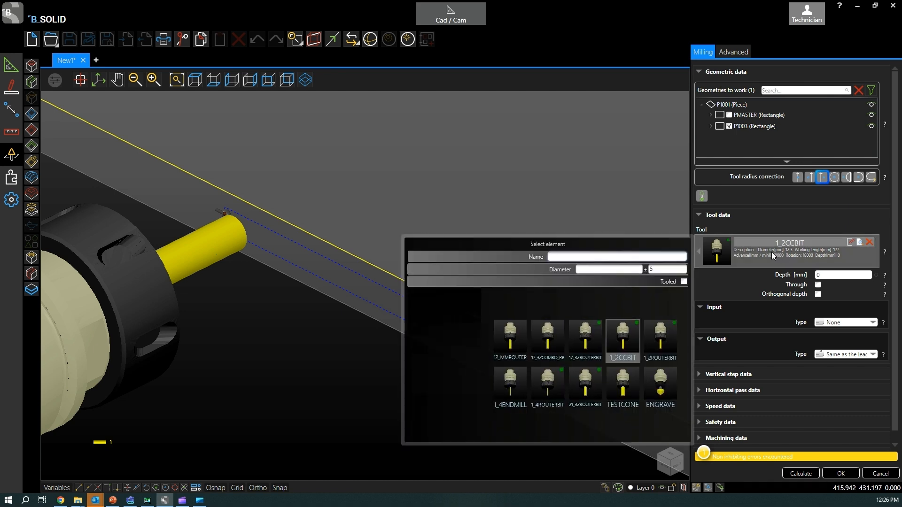
left_click(546, 397)
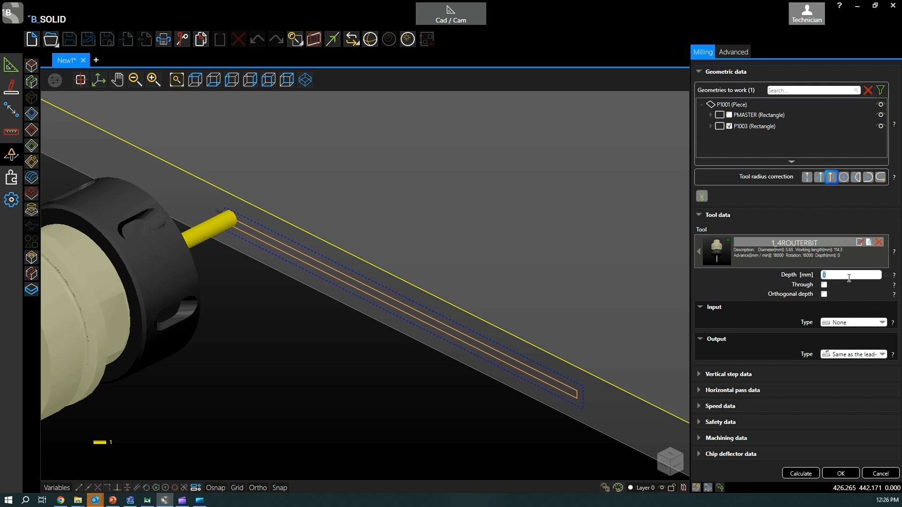
- Set the milling depth to 20 mm and inspect the tool's penetration into the piece from above
type("20")
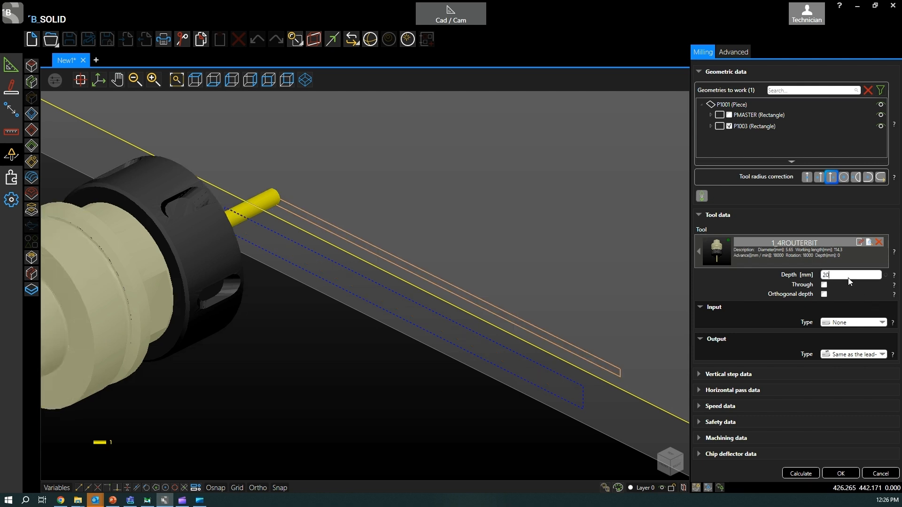
left_click(195, 81)
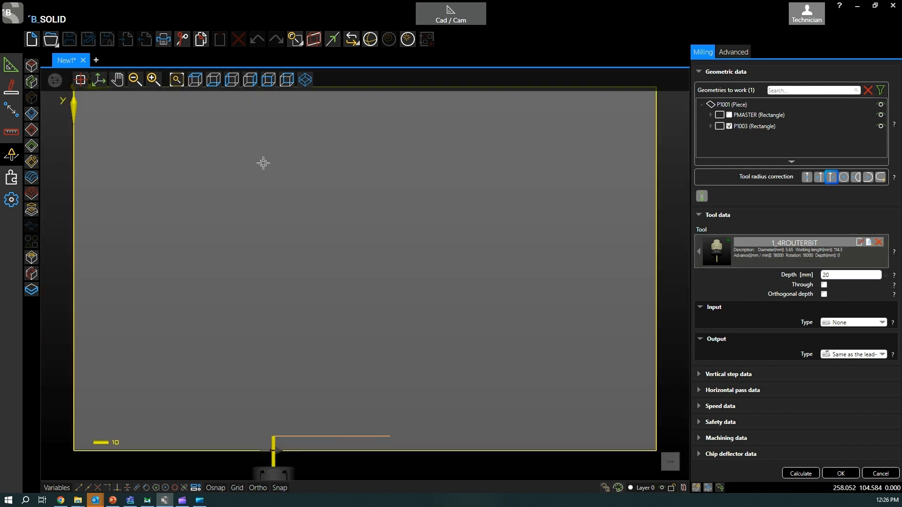
scroll(272, 167, "down", 3)
scroll(283, 349, "up", 3)
scroll(282, 349, "up", 2)
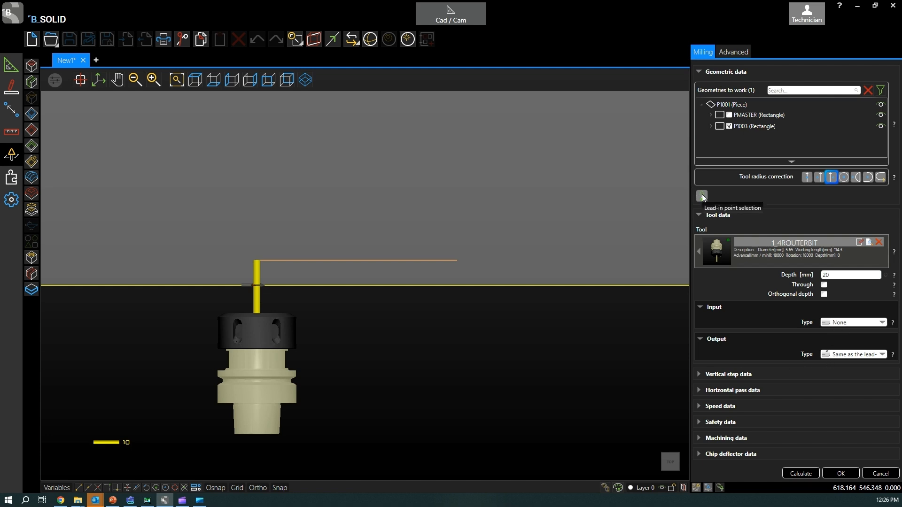
- Set the milling to 2 vertical passes with incremental steps enabled
left_click(699, 374)
left_click(835, 390)
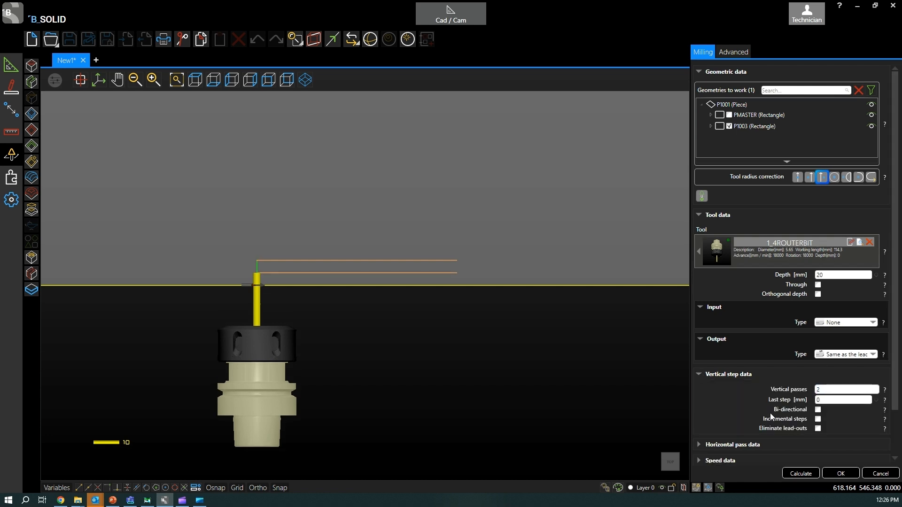
left_click(818, 419)
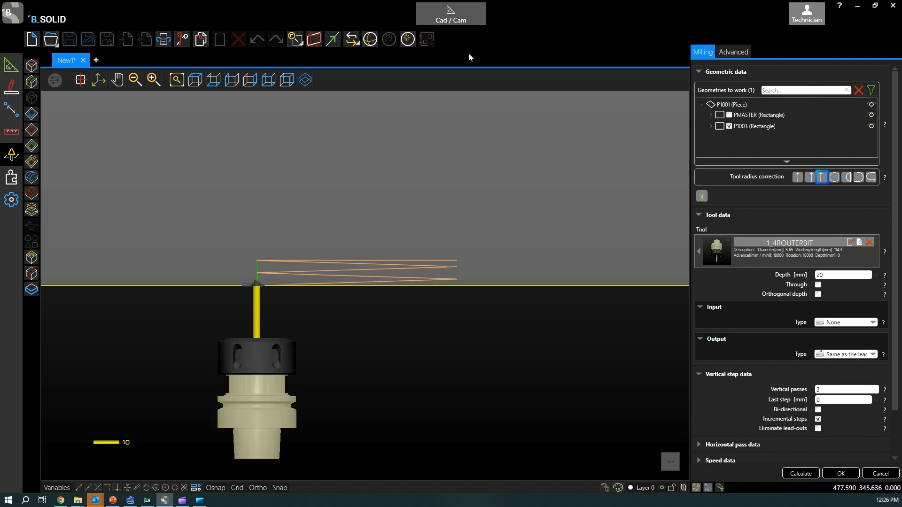
- Check the mortise toolpath on the front side face and accept the milling operation
left_click(305, 80)
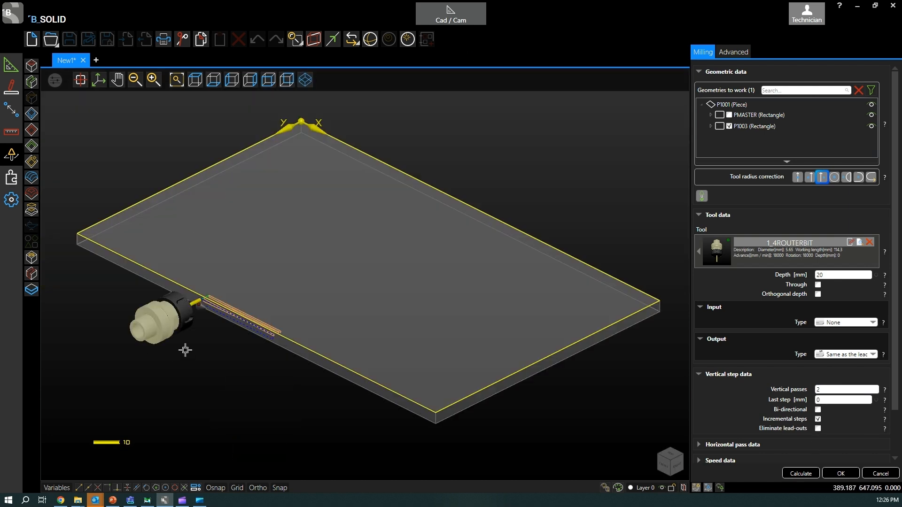
scroll(188, 322, "up", 4)
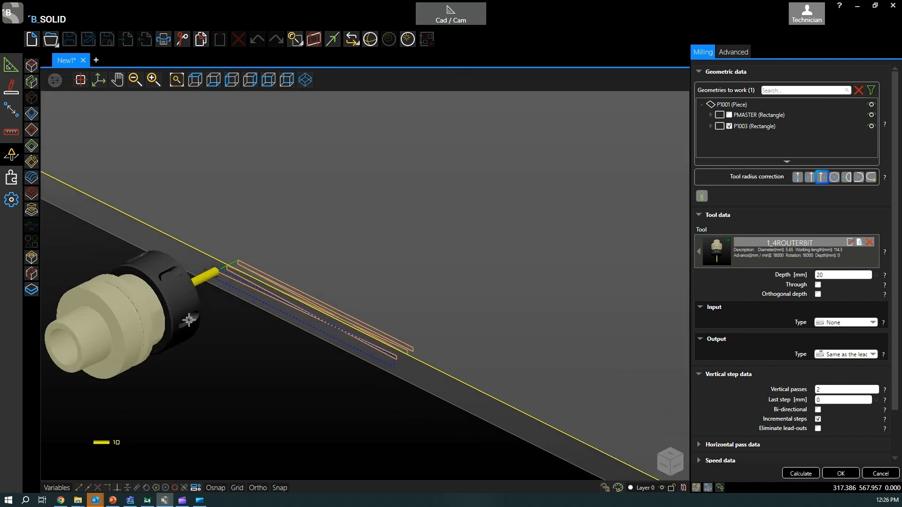
left_click(833, 472)
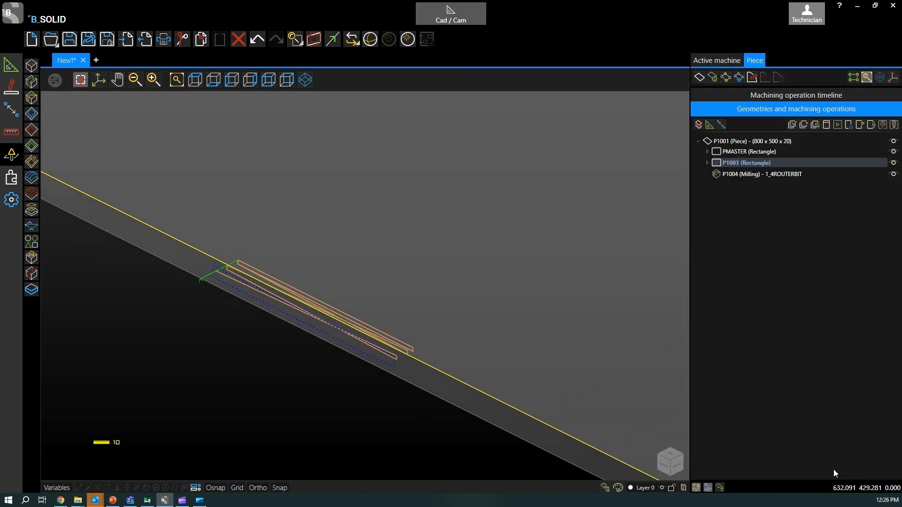
- Simulate the mortise milling in the piece's front side face, then reset and close the simulation
left_click(837, 124)
left_click(733, 334)
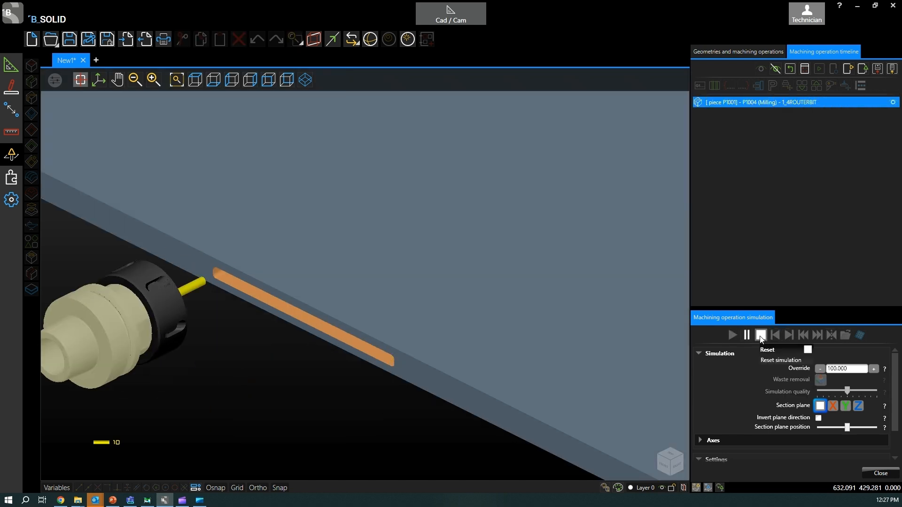
left_click(762, 336)
left_click(877, 473)
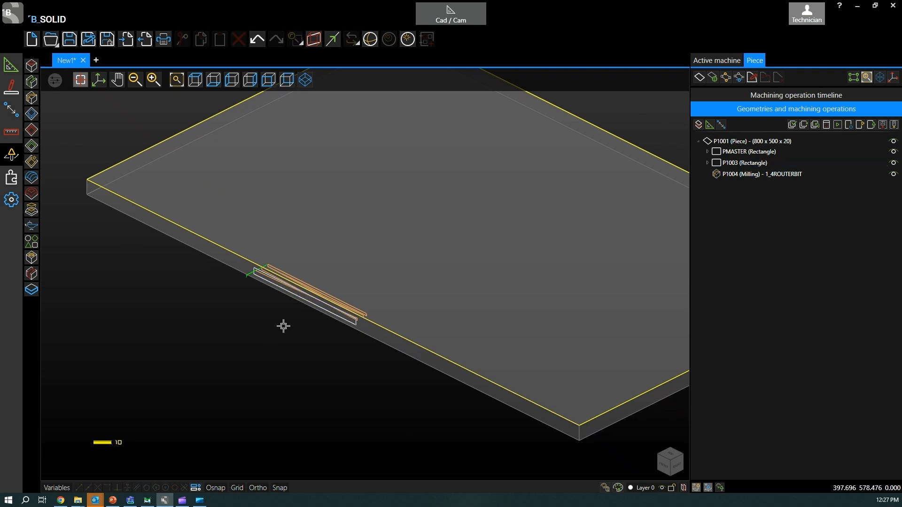
- Make the piece's front side face the active working face
scroll(281, 305, "down", 2)
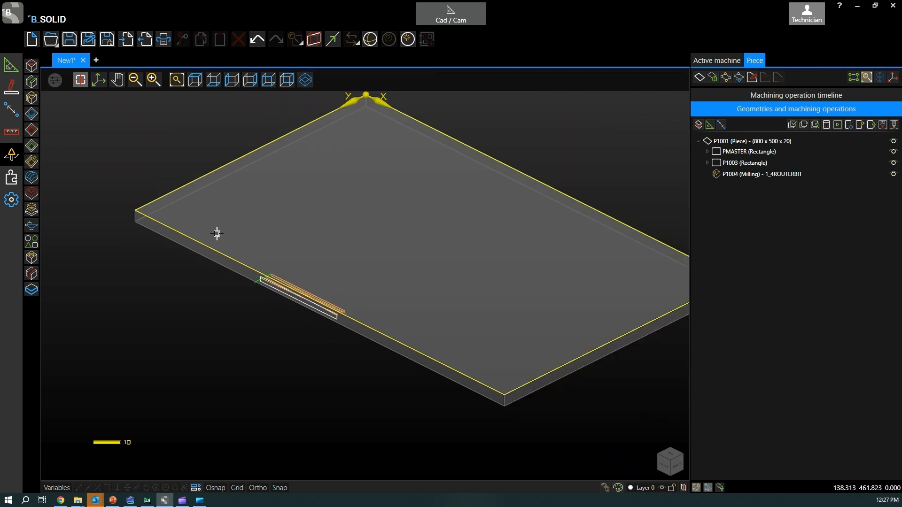
left_click(713, 77)
left_click(714, 77)
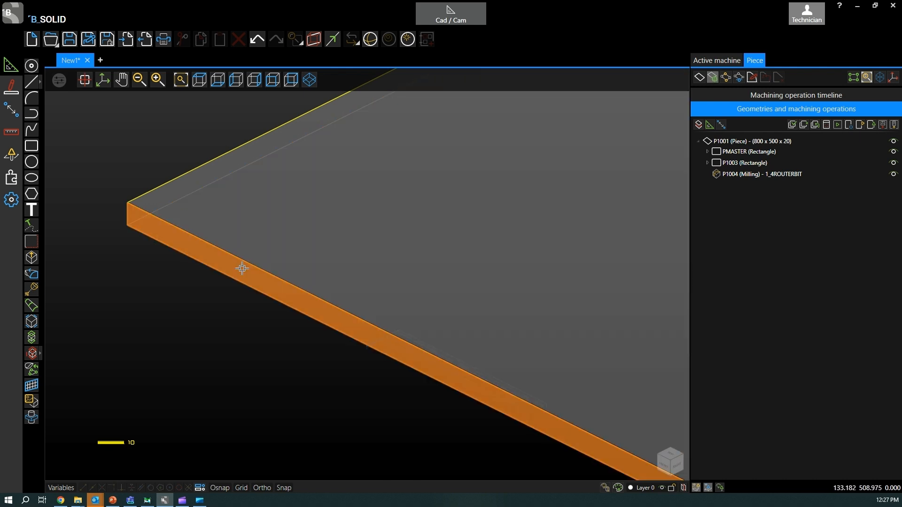
left_click(242, 268)
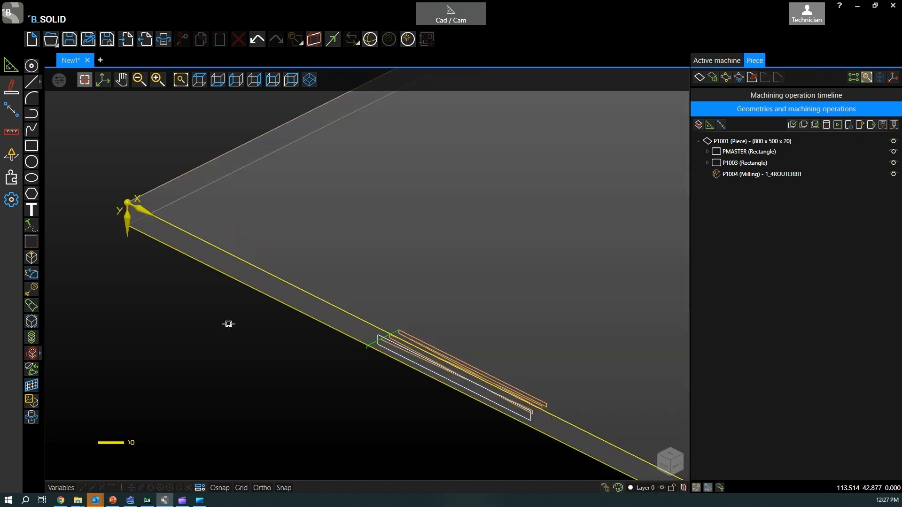
- Draw a circle with a 4 mm radius on the front side face, between the corner and the mortise
left_click(32, 161)
scroll(221, 256, "up", 5)
left_click(221, 257)
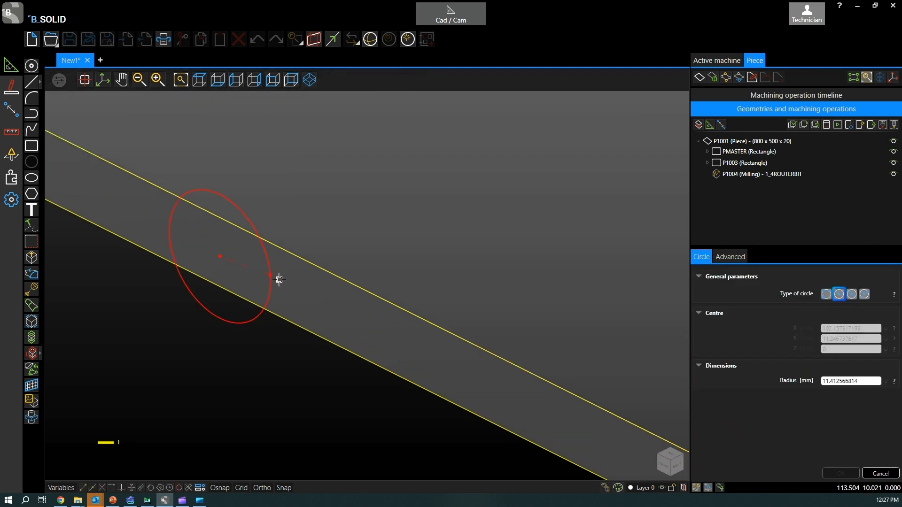
double_click(843, 382)
type("4")
left_click(835, 475)
- Create a boring operation from the side-face circle with a diameter of 8 mm and a depth of 10 mm
left_click(231, 257)
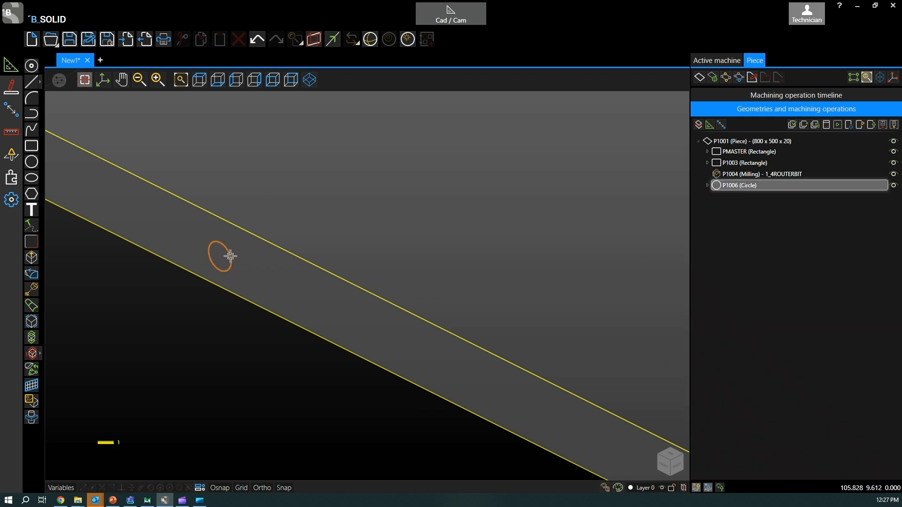
scroll(209, 263, "down", 1)
scroll(210, 263, "down", 1)
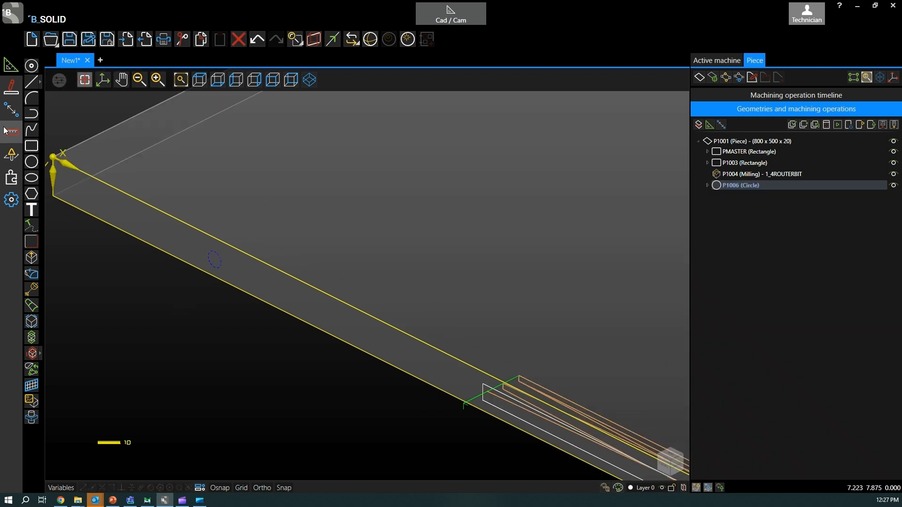
left_click(13, 156)
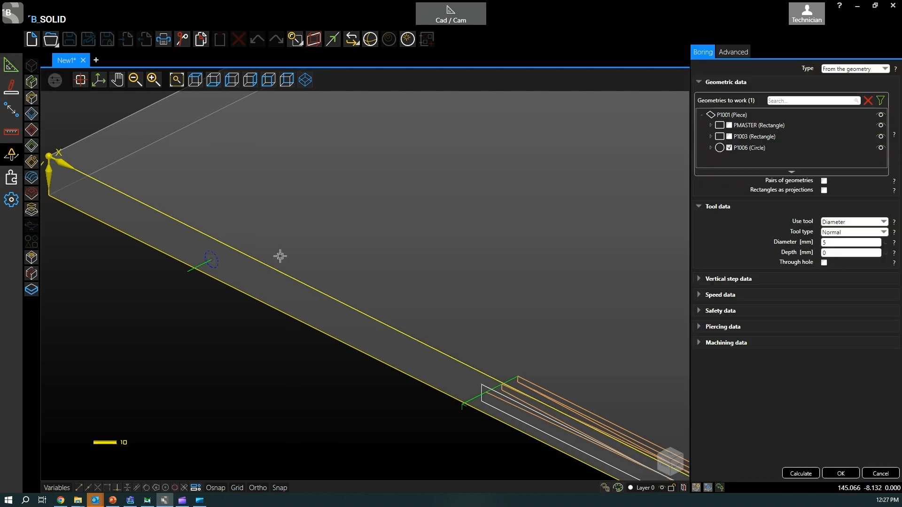
left_click(834, 243)
left_click(841, 222)
left_click(794, 246)
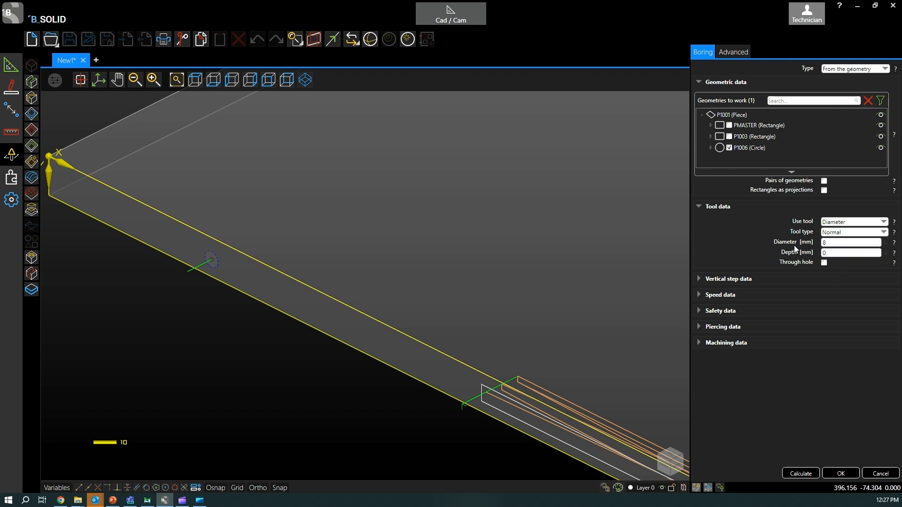
left_click(849, 255)
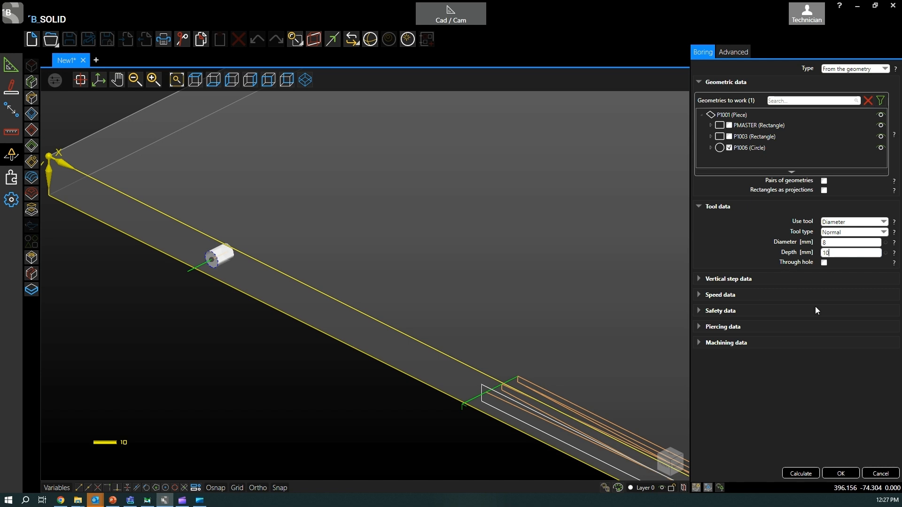
left_click(841, 473)
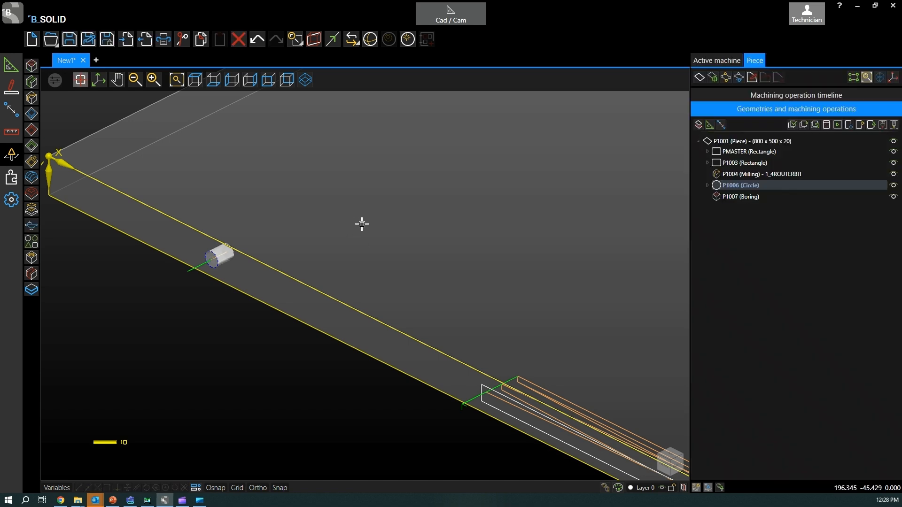
- Make the piece's top face the active working face again
scroll(176, 243, "down", 3)
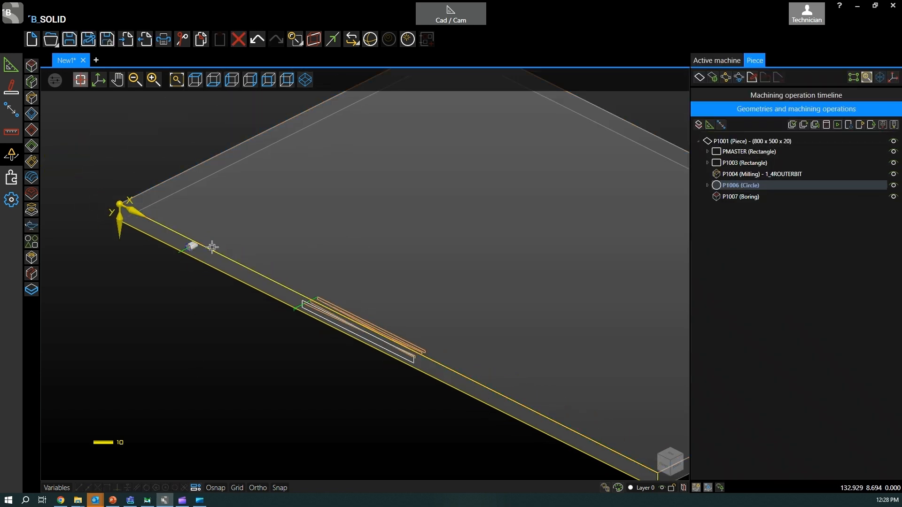
left_click(221, 199)
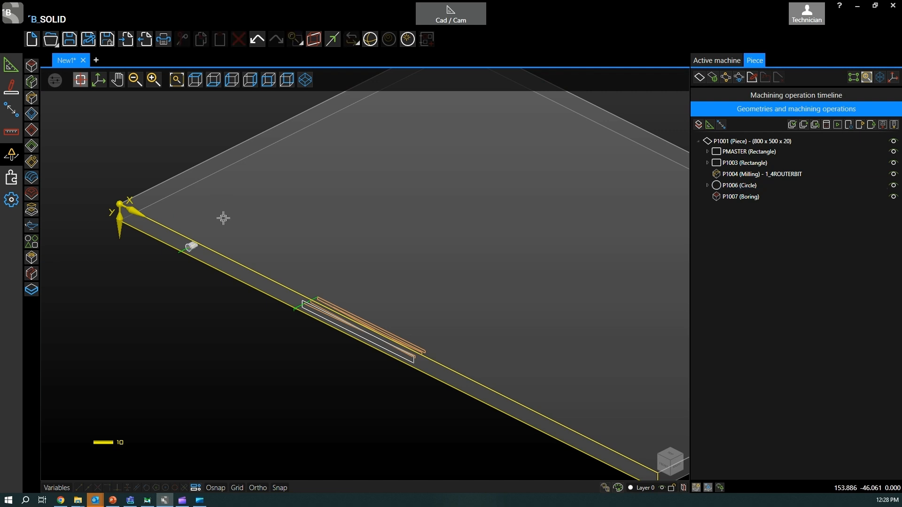
scroll(136, 261, "down", 2)
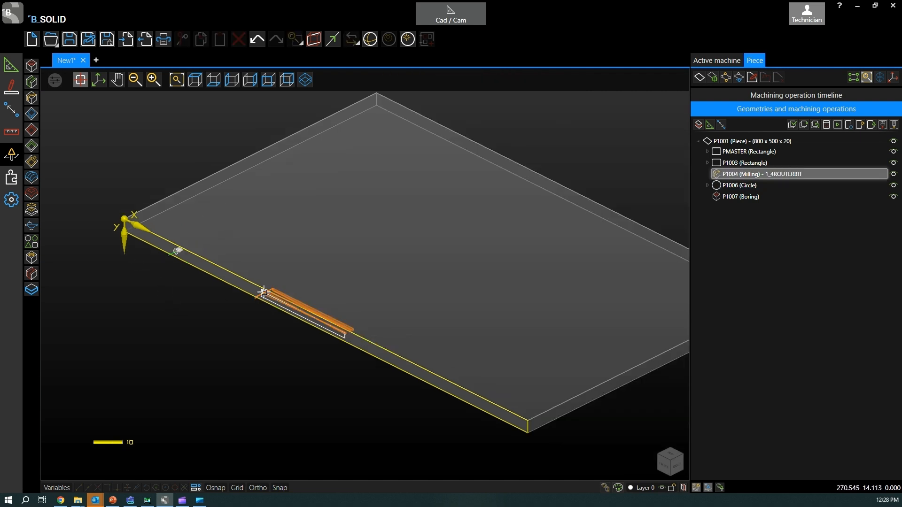
scroll(309, 320, "down", 2)
left_click(712, 77)
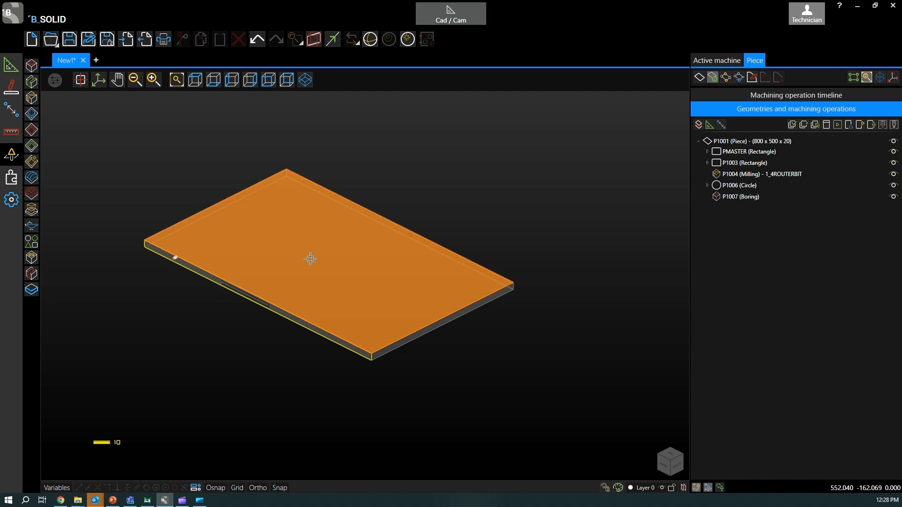
left_click(292, 267)
scroll(167, 274, "up", 2)
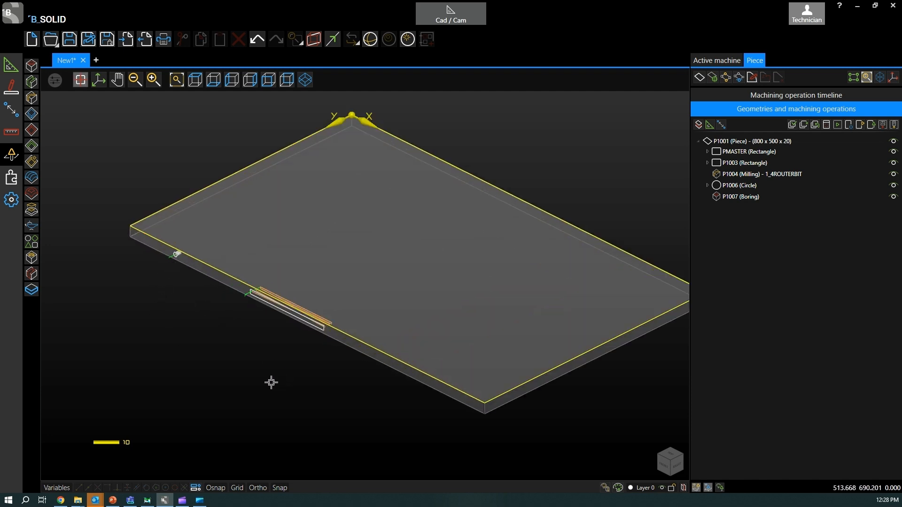
scroll(191, 322, "down", 1)
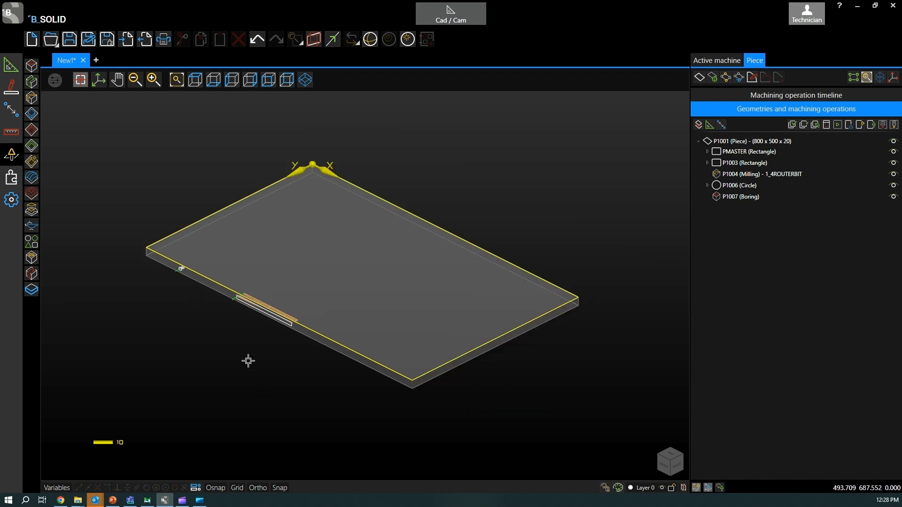
scroll(261, 272, "down", 1)
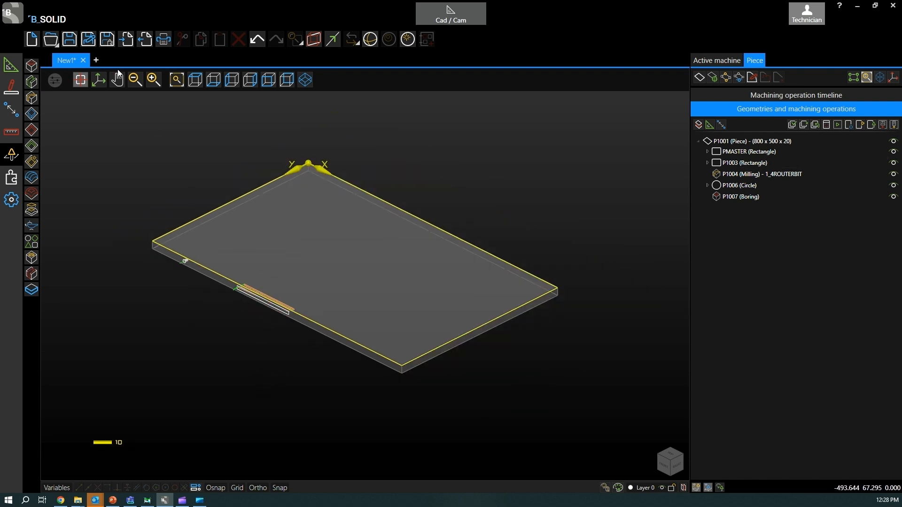
- Start a new document and draw a rectangle about 463 x 361 mm in it
left_click(96, 61)
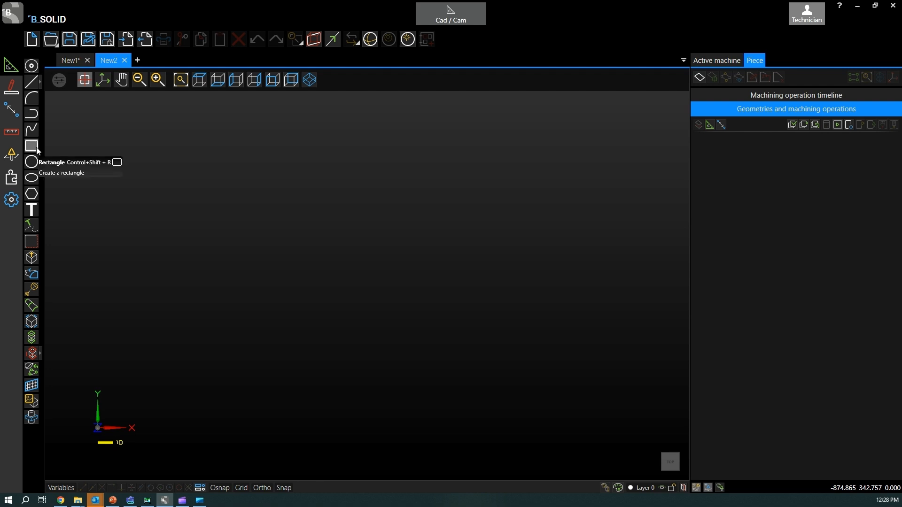
left_click(36, 149)
left_click(189, 224)
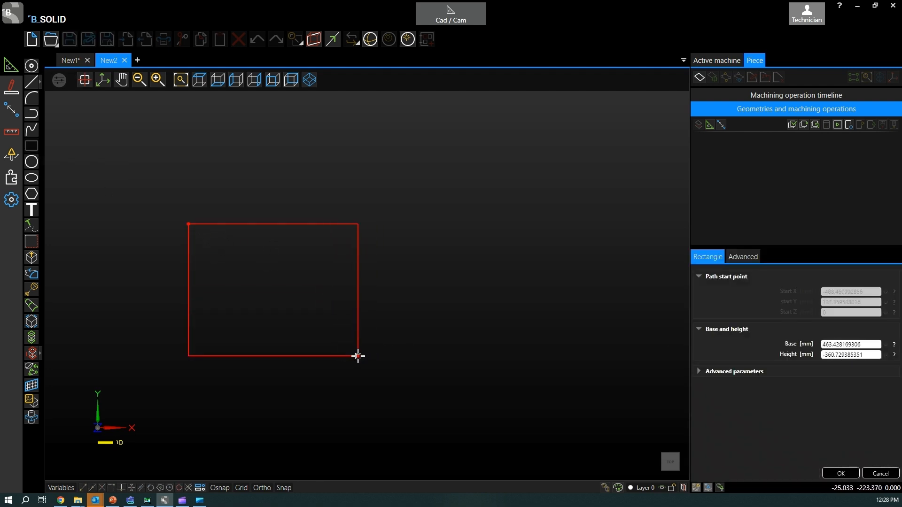
left_click(359, 356)
key("Escape")
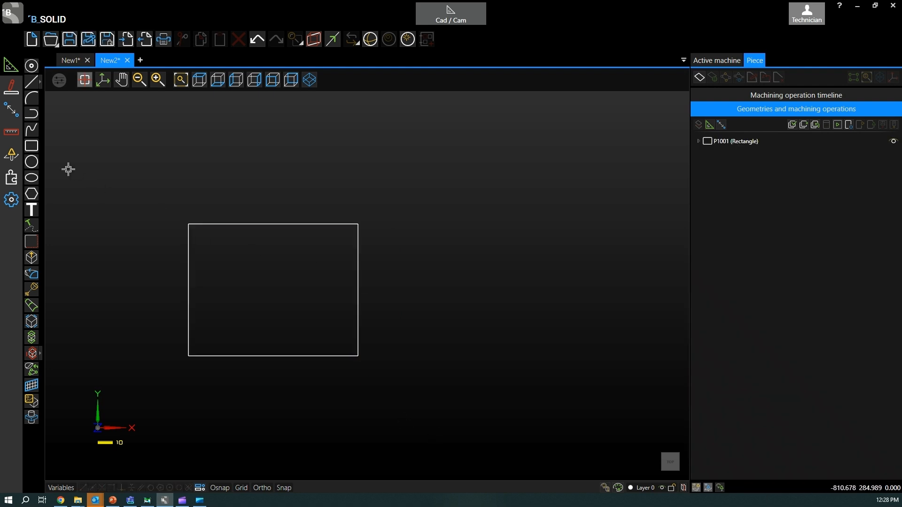
- Draw a circle centred on the midpoint of the rectangle's right edge, with its radius reaching the upper right corner
left_click(38, 165)
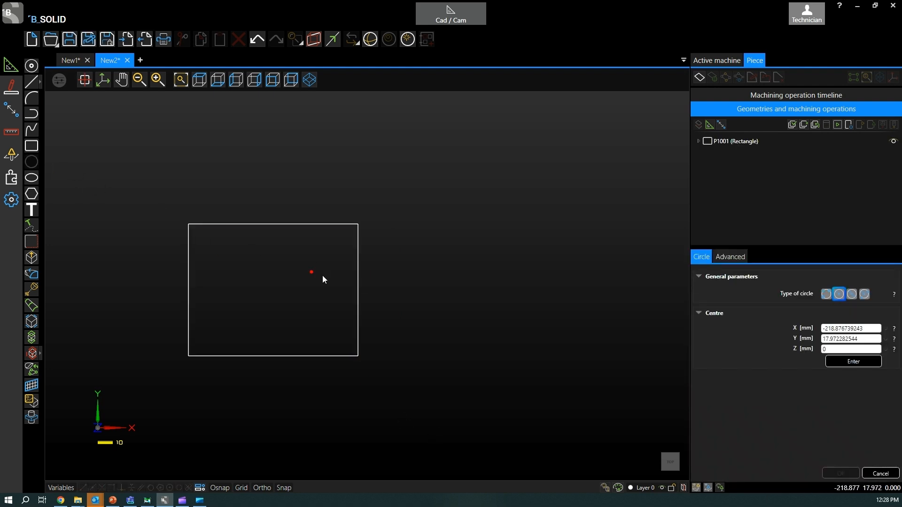
left_click(360, 290)
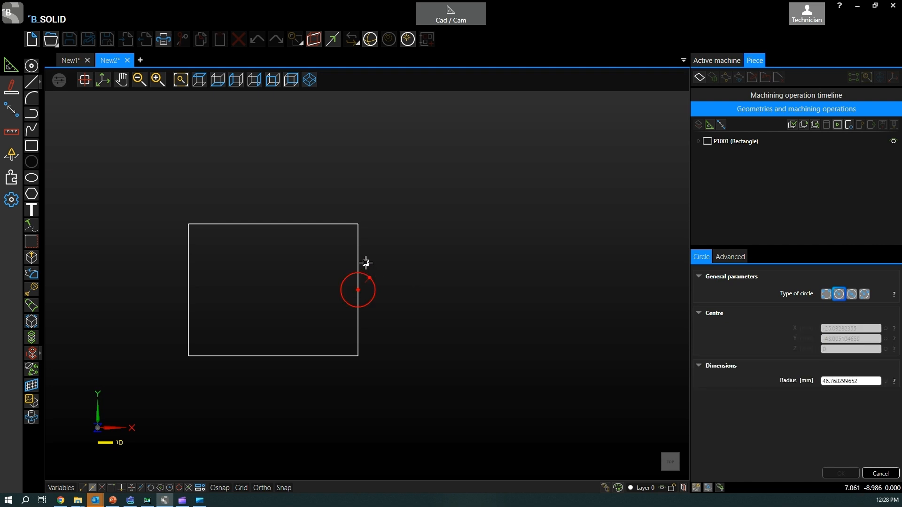
left_click(362, 227)
left_click(882, 474)
- Cut away the circle's half inside the rectangle and the rectangle's right edge, leaving a D-shaped outline
left_click_drag(445, 394, 274, 221)
left_click(11, 87)
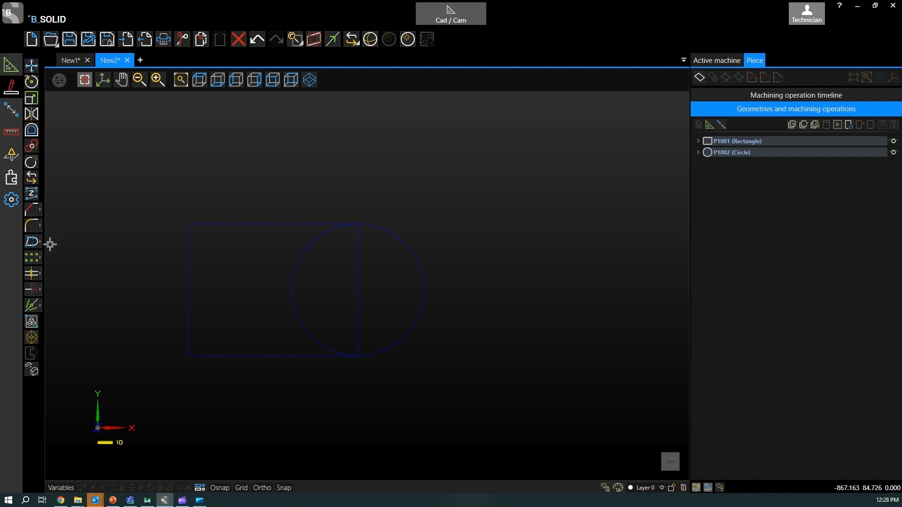
left_click(31, 289)
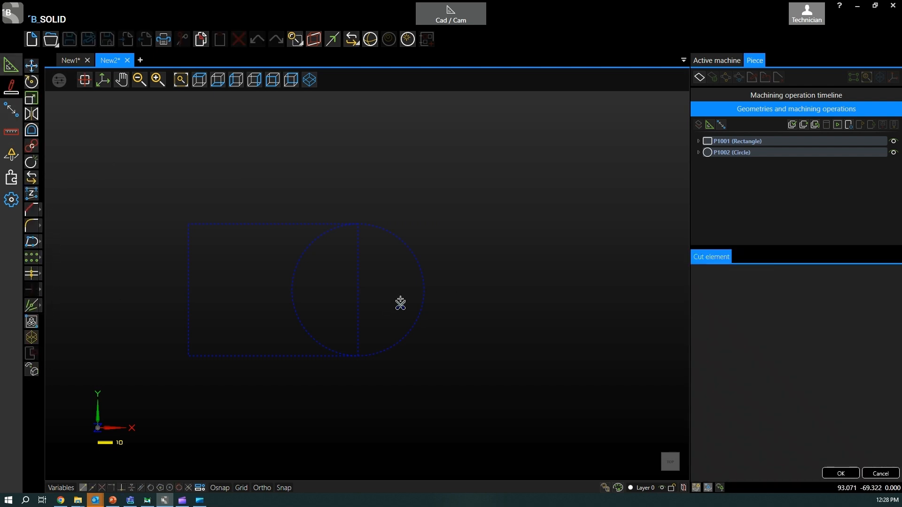
left_click(314, 245)
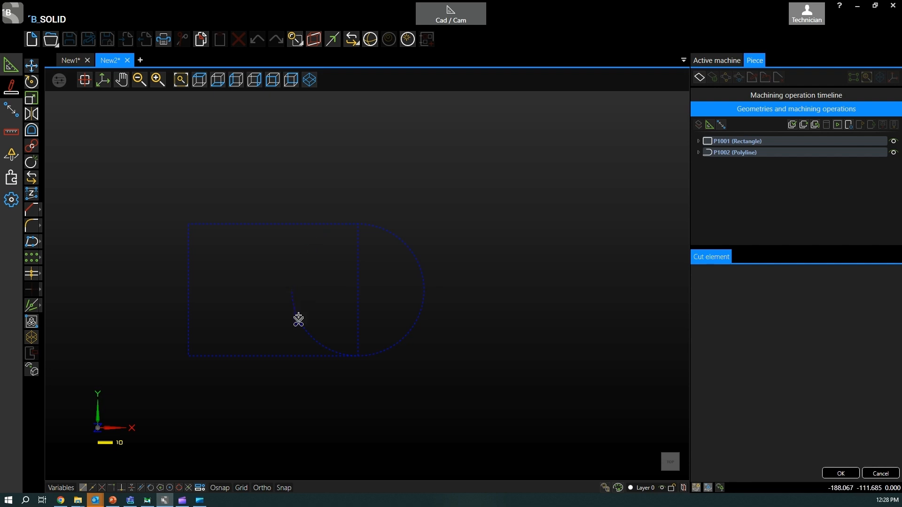
left_click(357, 317)
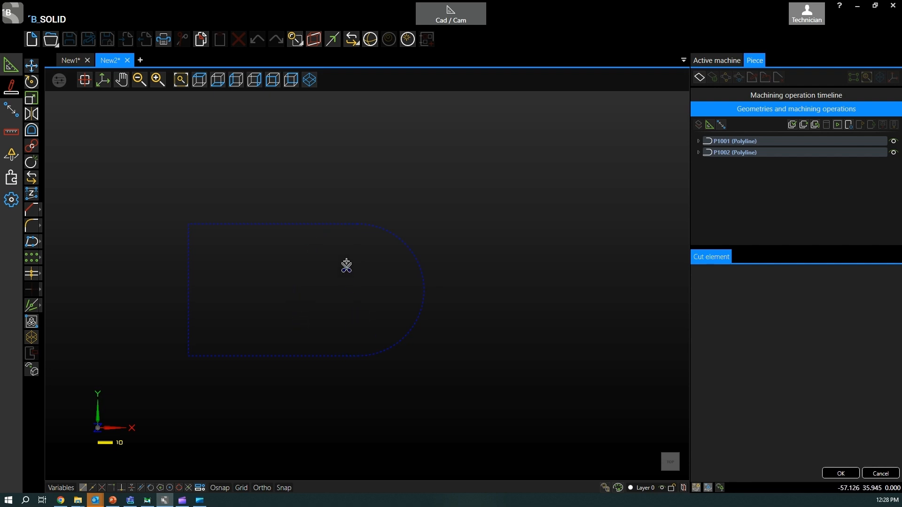
key("Escape")
- Join the open rectangle and the remaining arc into one closed polyline
left_click_drag(500, 420, 238, 184)
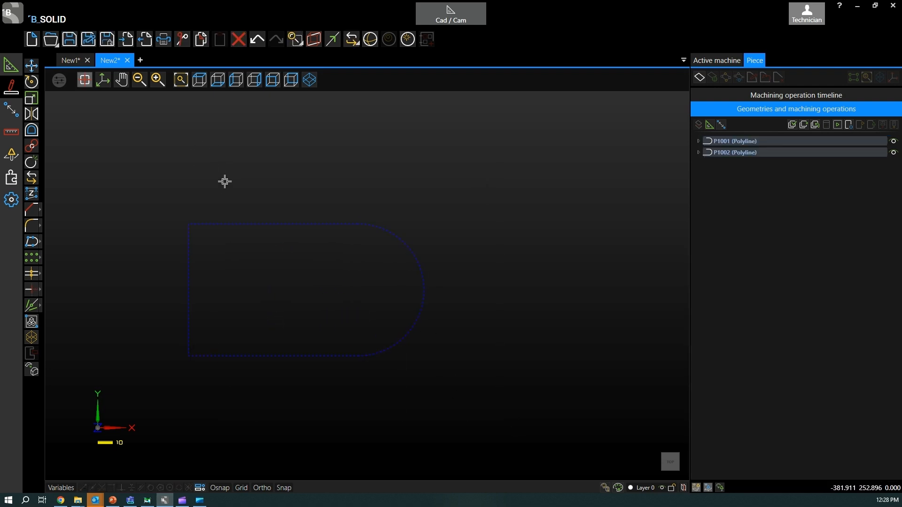
left_click(33, 145)
left_click(830, 473)
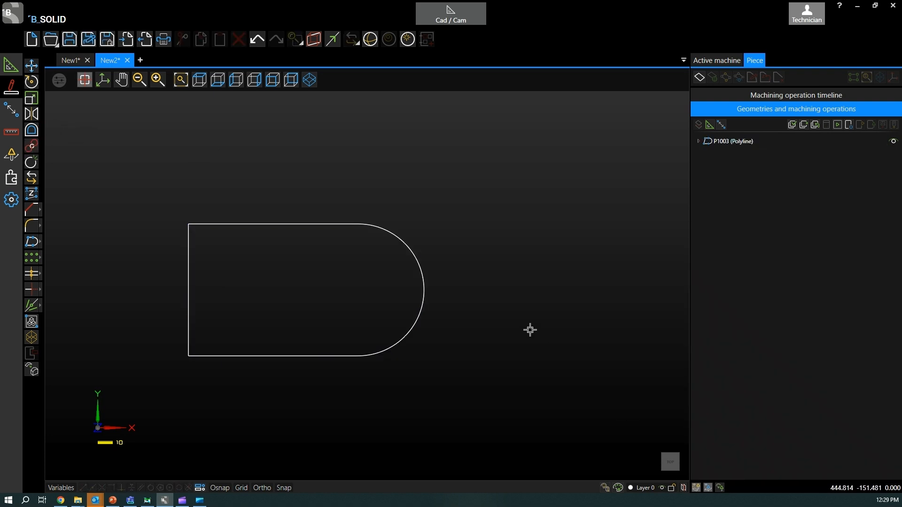
- Create a piece from the D-shaped polyline as its finished geometry
scroll(414, 260, "down", 3)
scroll(367, 289, "up", 2)
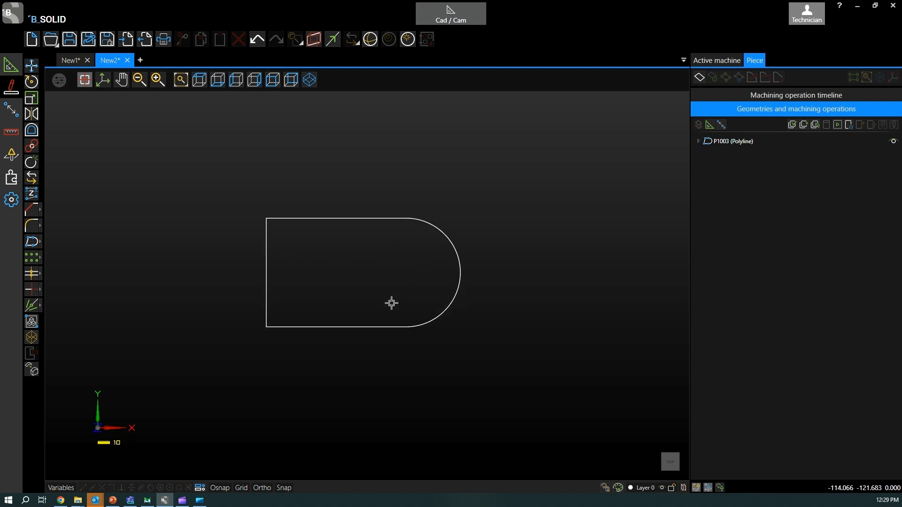
left_click(274, 83)
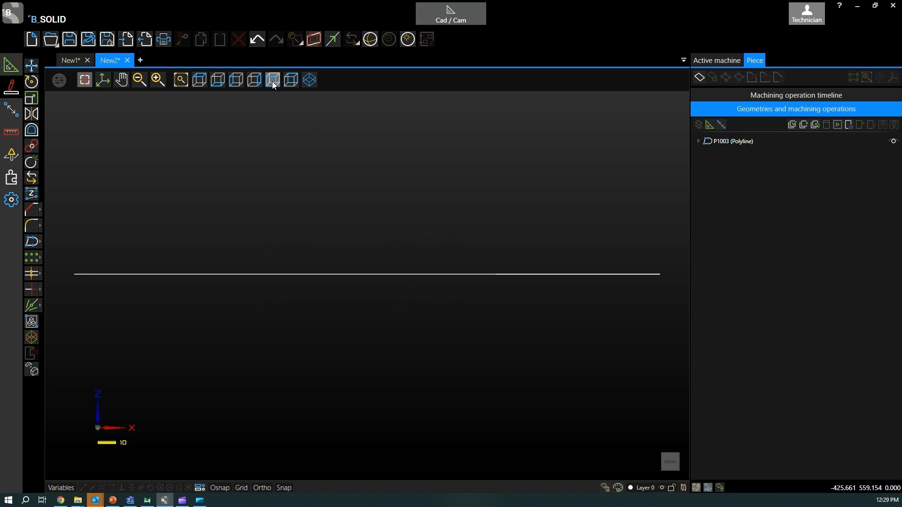
left_click(215, 86)
scroll(444, 258, "down", 3)
left_click(562, 306)
left_click(380, 216)
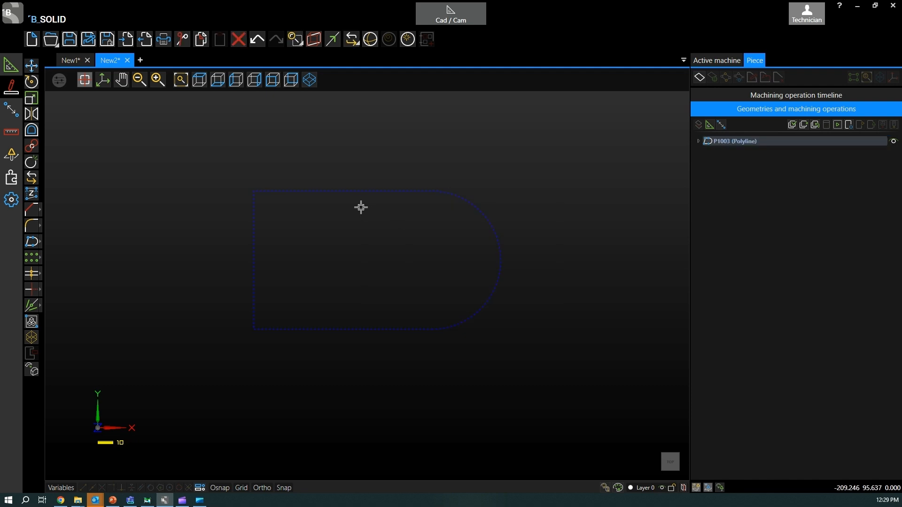
right_click(365, 211)
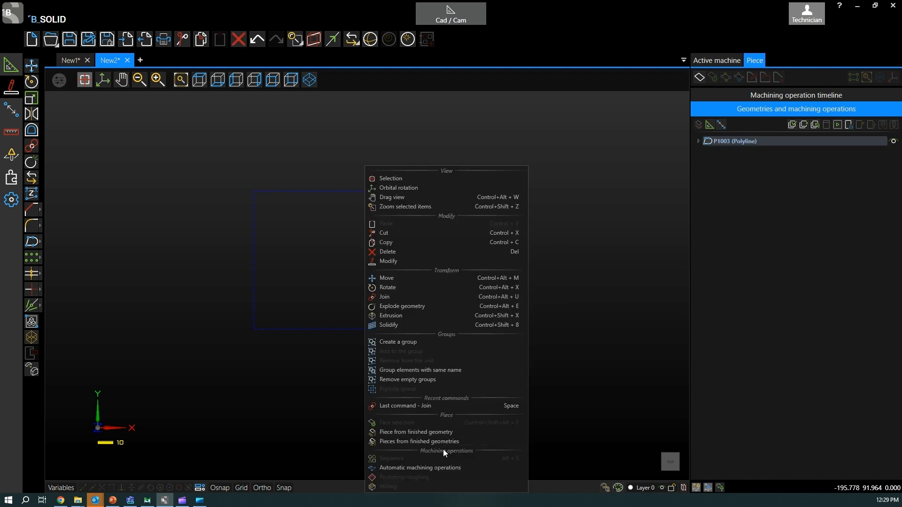
left_click(427, 433)
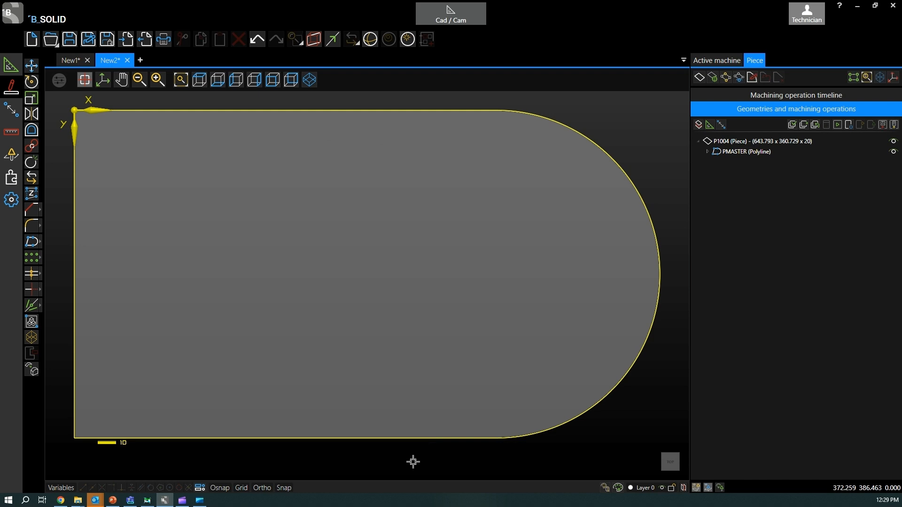
- Set the D-shaped piece's thickness to 60 mm, with tangent elements not joined
left_click(309, 79)
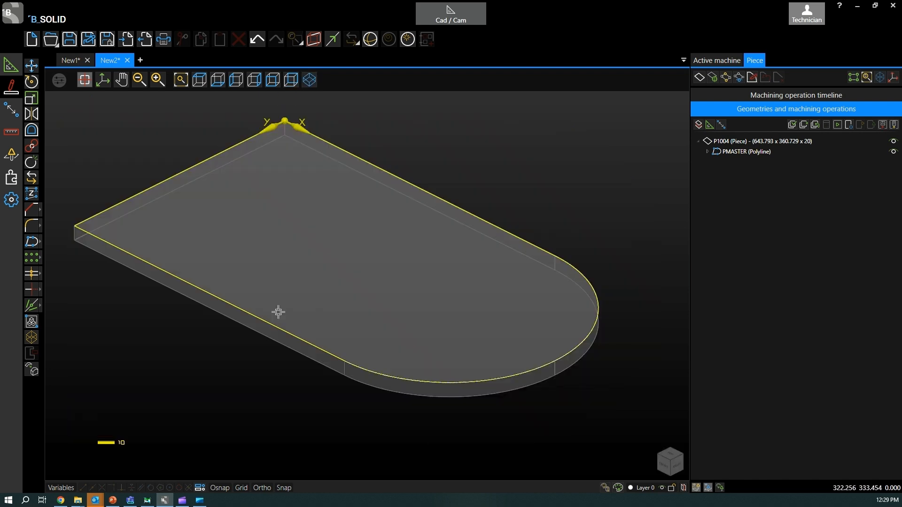
double_click(775, 140)
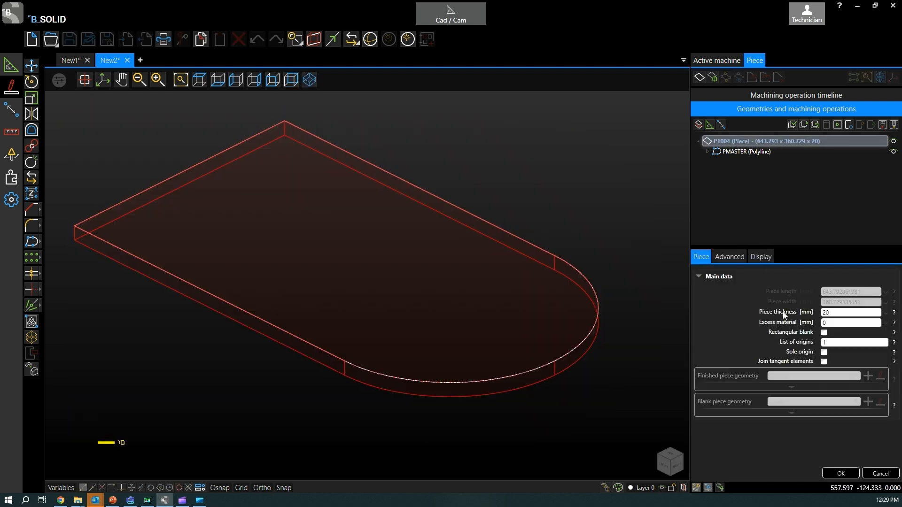
double_click(843, 312)
double_click(838, 322)
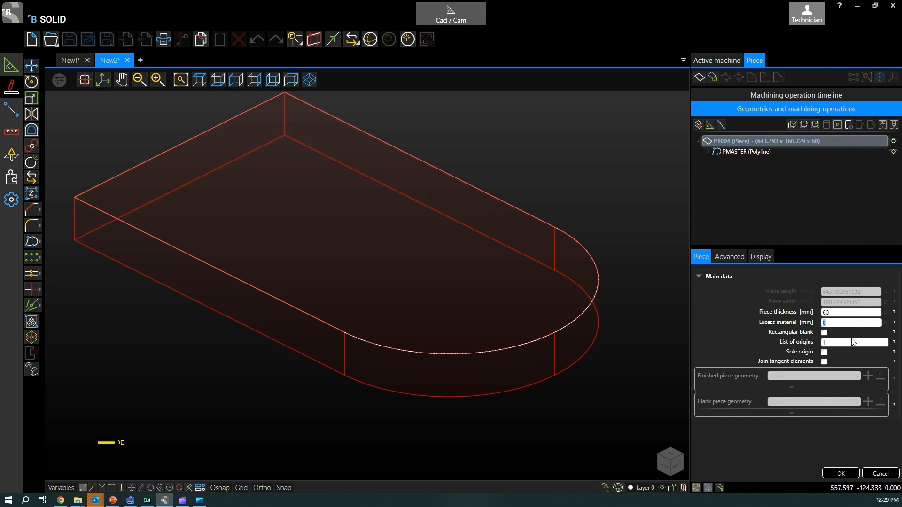
left_click(824, 362)
left_click(825, 362)
left_click(824, 363)
left_click(824, 363)
left_click(843, 473)
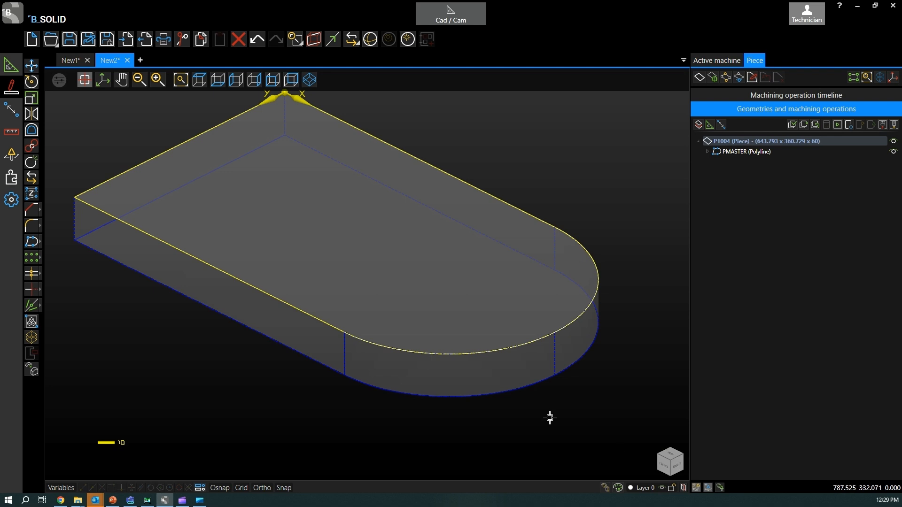
- Make the front half of the rounded end's curved side the active face and inspect it in plan and isometric views
left_click(634, 338)
scroll(282, 344, "down", 3)
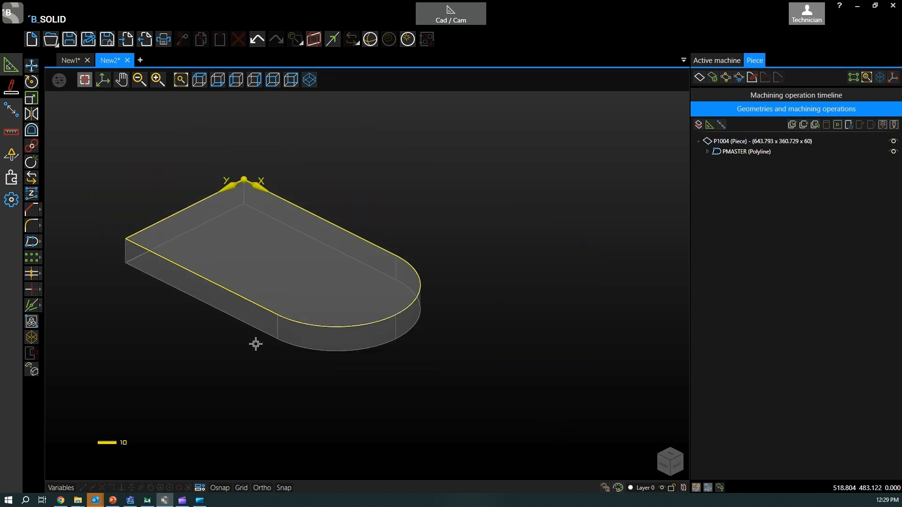
scroll(172, 272, "up", 1)
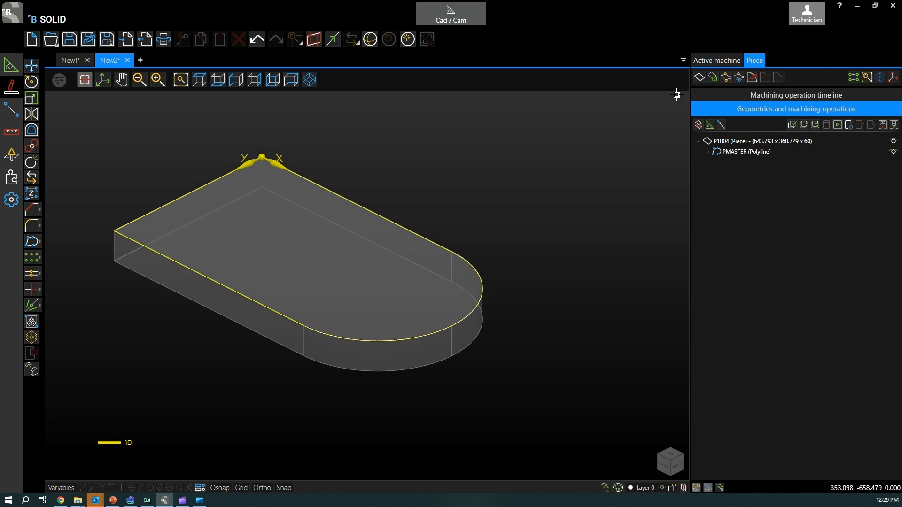
left_click(712, 80)
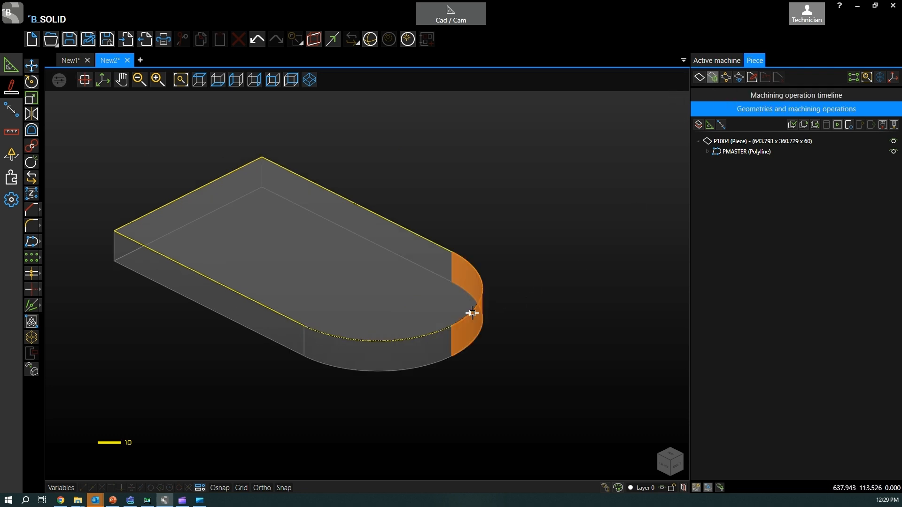
left_click(396, 354)
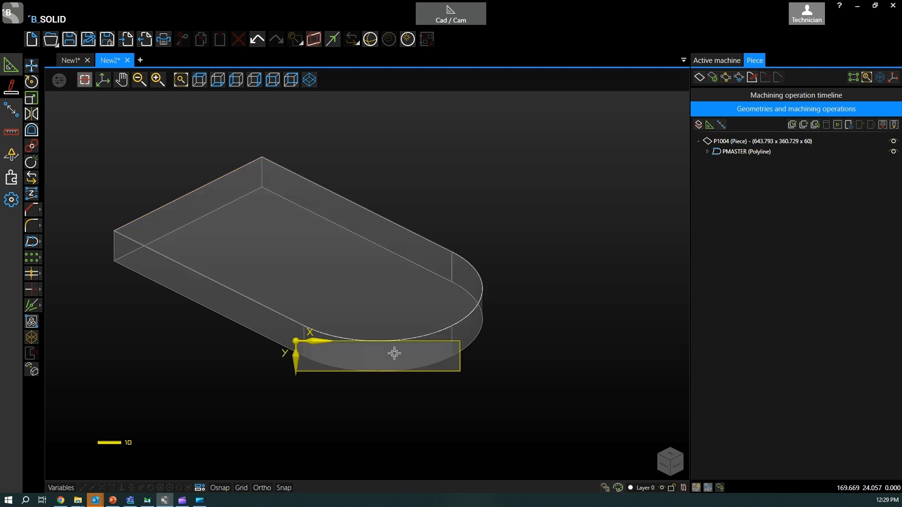
left_click(200, 80)
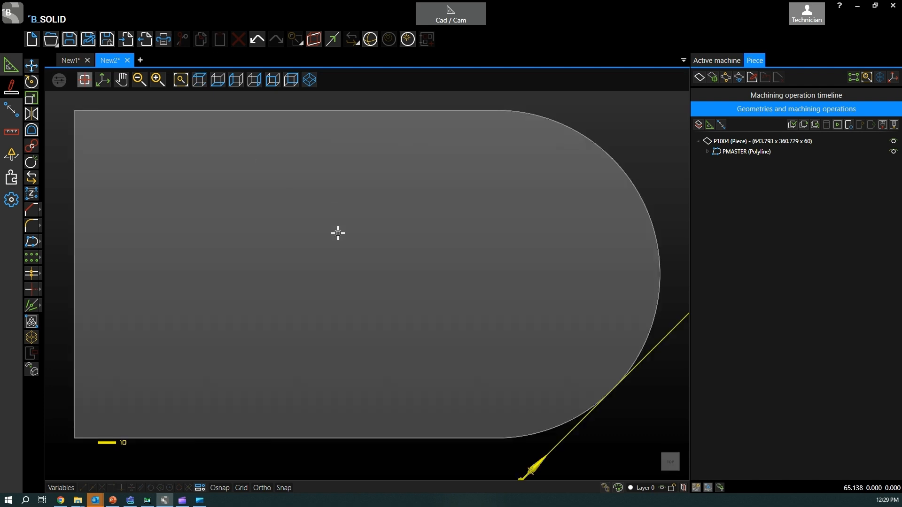
scroll(433, 262, "down", 2)
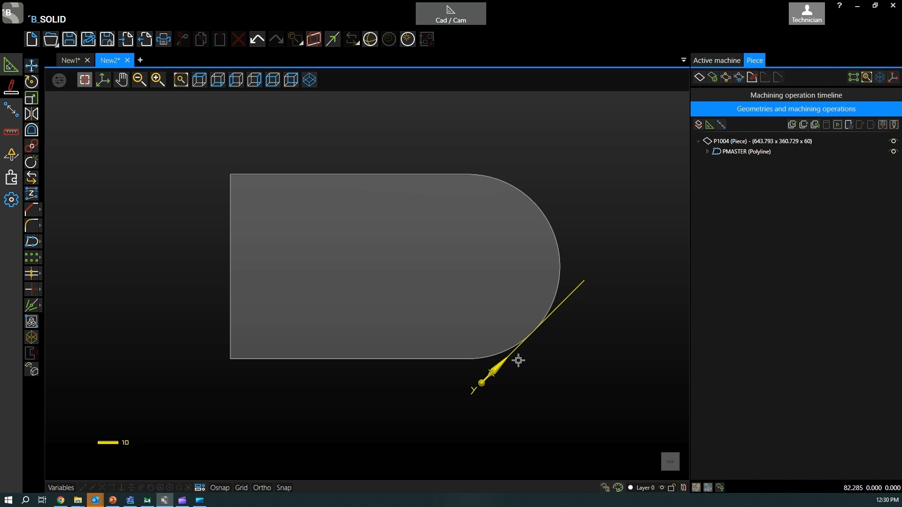
left_click(309, 81)
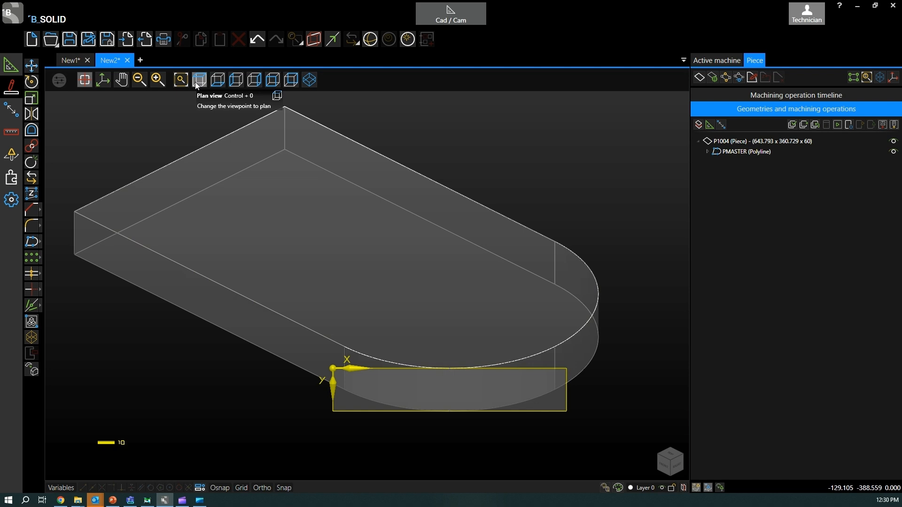
- Draw a line across the active curved face at mid-height, from one side edge's midpoint to the other's
left_click(12, 65)
left_click(32, 82)
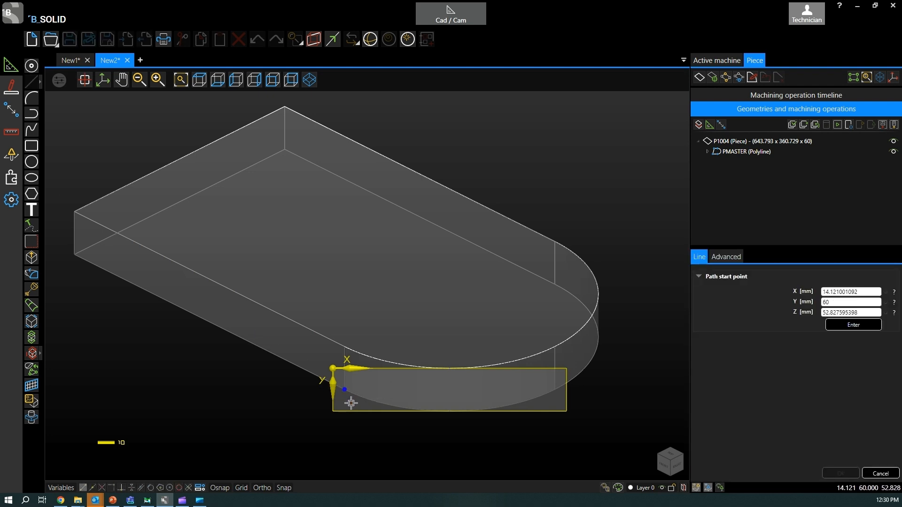
left_click(337, 391)
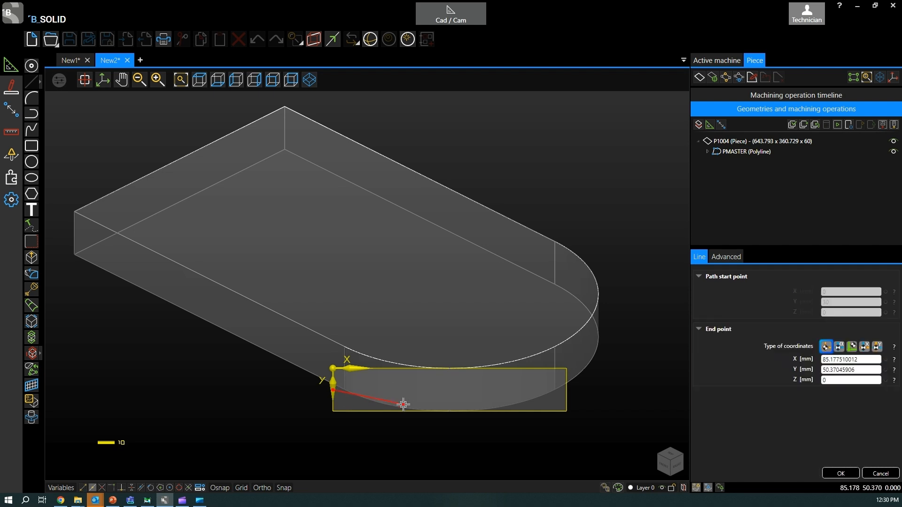
left_click(569, 393)
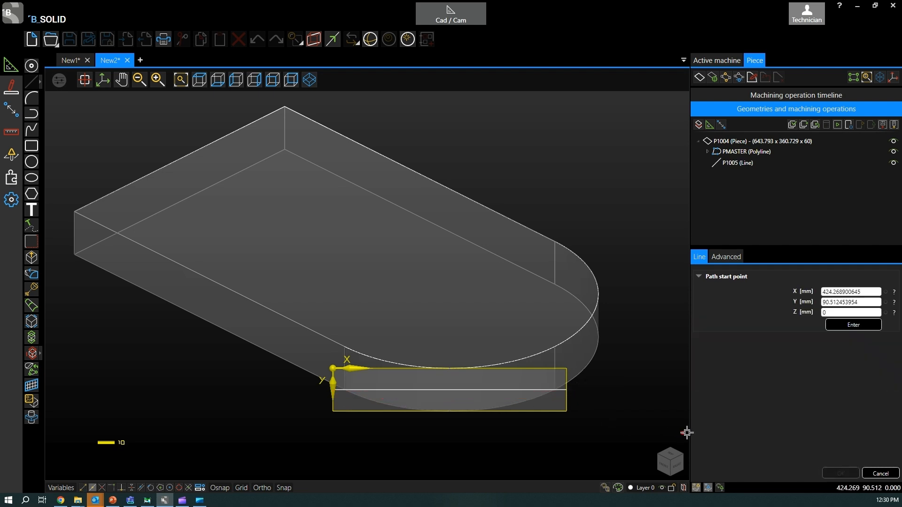
left_click(881, 473)
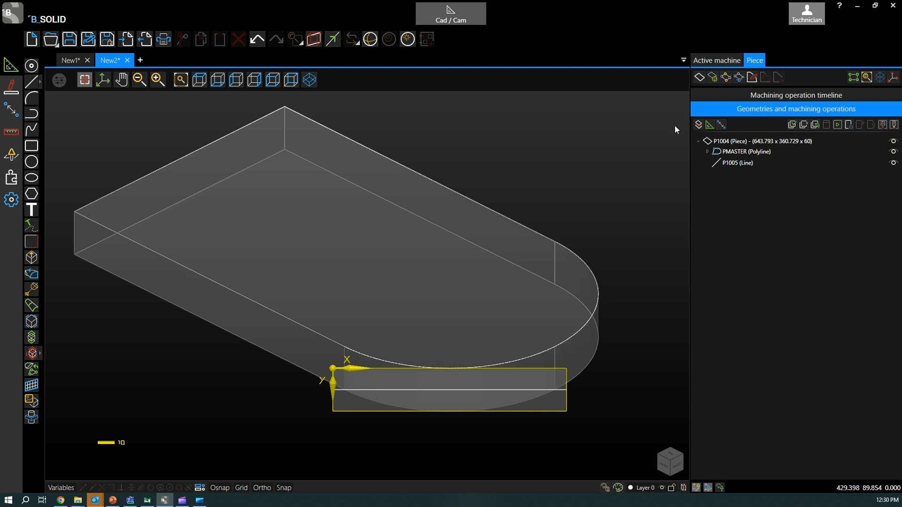
- Make the piece's top face active again and orbit the model to inspect the line wrapped around the curved side
scroll(480, 308, "down", 1)
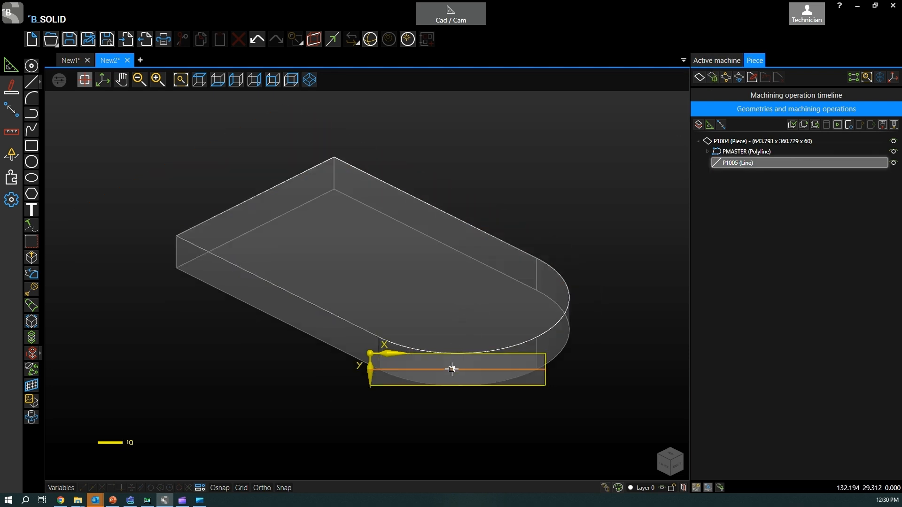
left_click(713, 78)
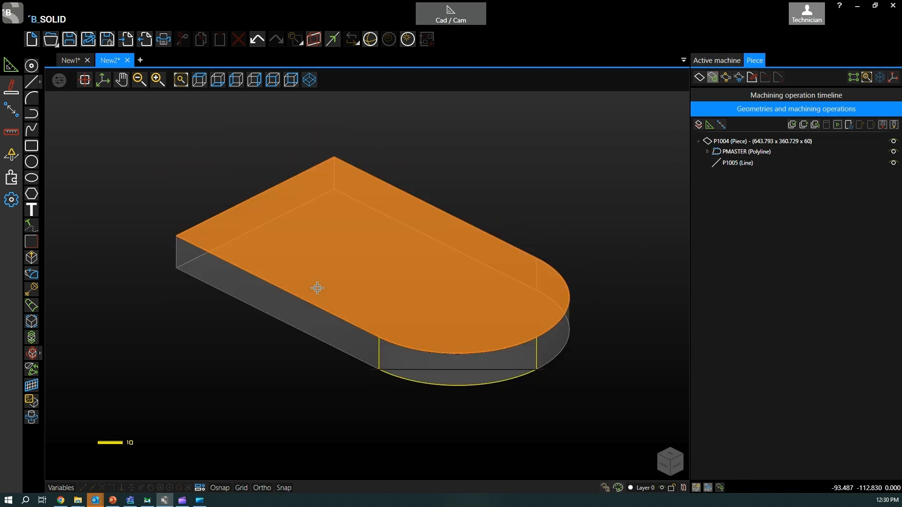
left_click(349, 243)
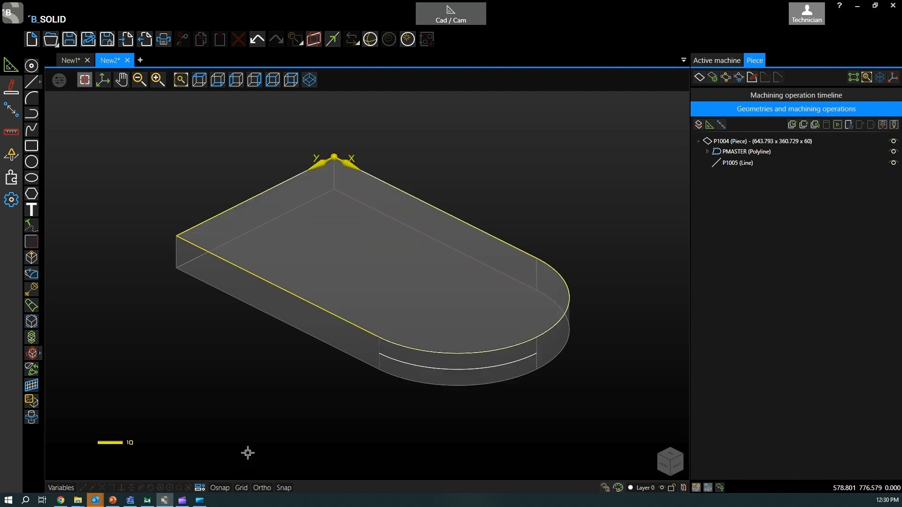
left_click(103, 81)
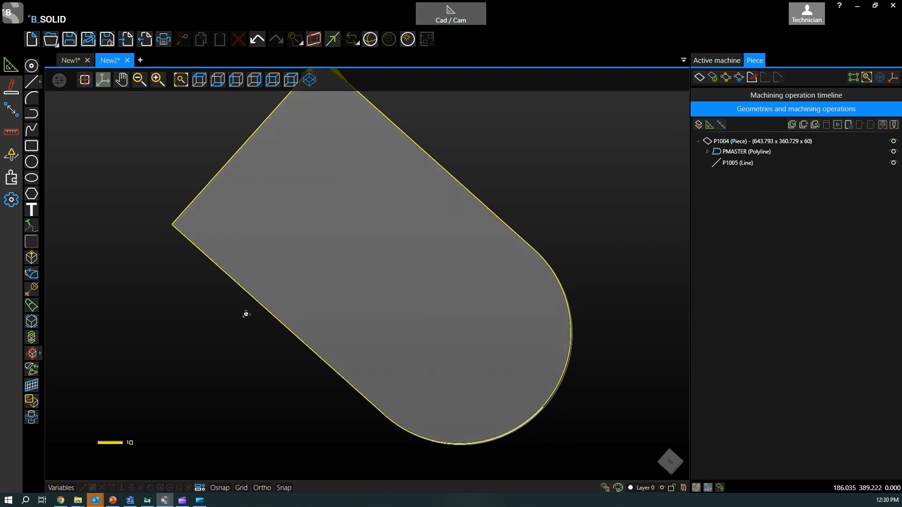
middle_click_drag(250, 308, 246, 233)
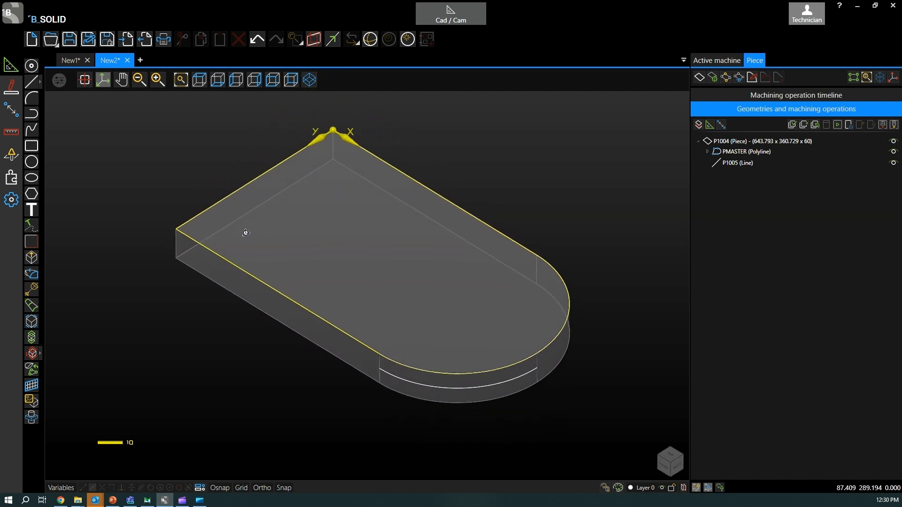
- Create a milling operation along the curved side's line with the 1_4ROUTERBIT tool at 10 mm depth
left_click(407, 381)
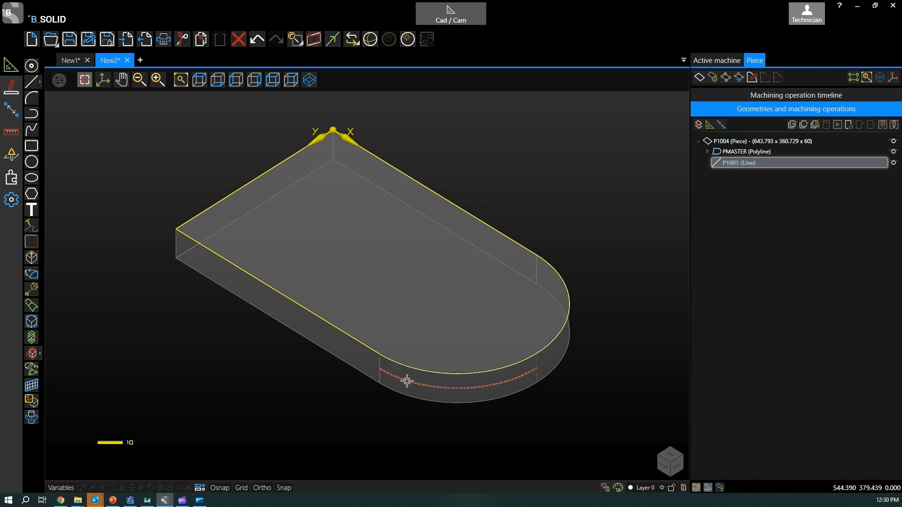
left_click(11, 154)
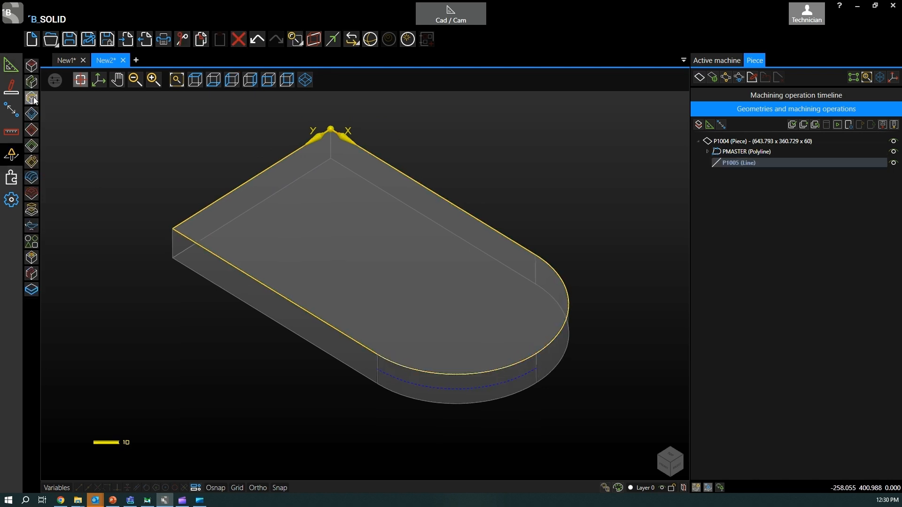
left_click(33, 116)
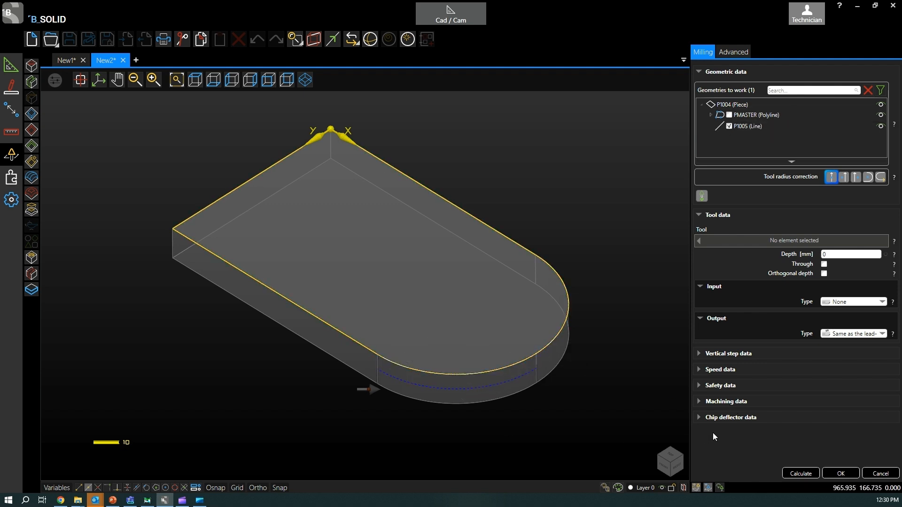
left_click(779, 237)
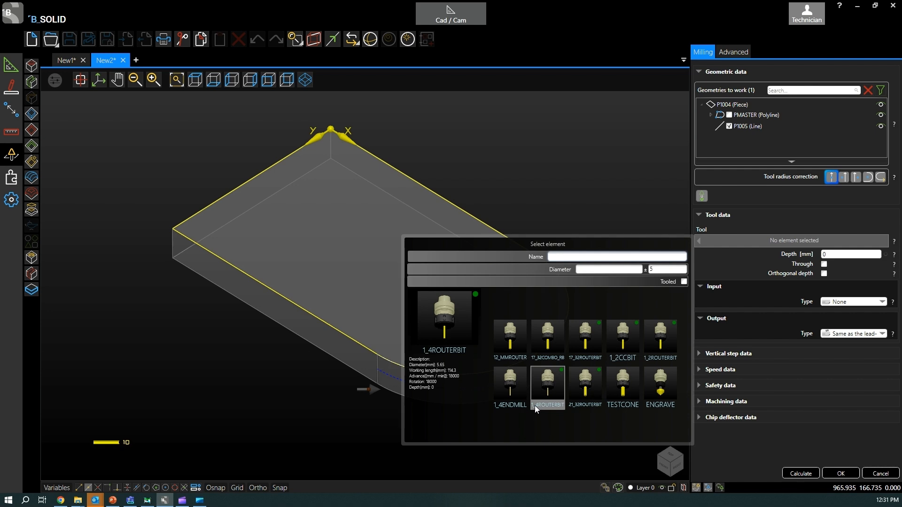
left_click(547, 385)
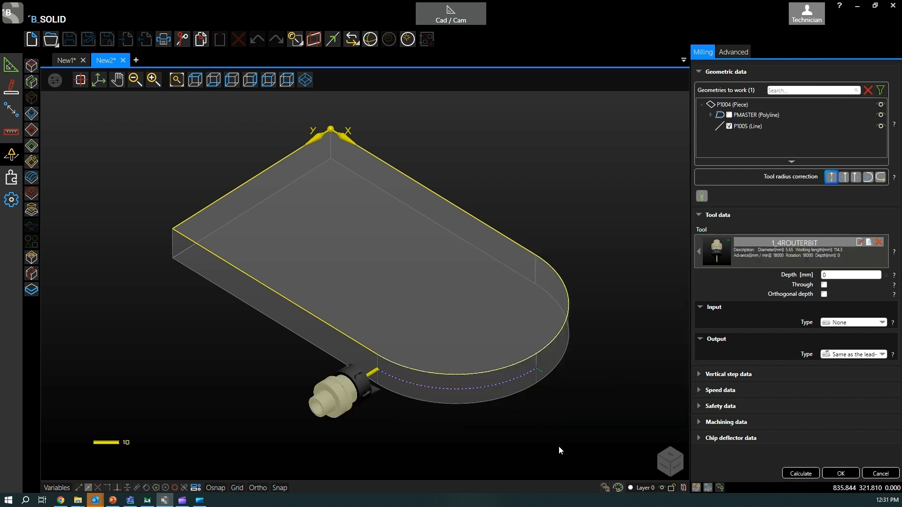
left_click(837, 274)
type("10")
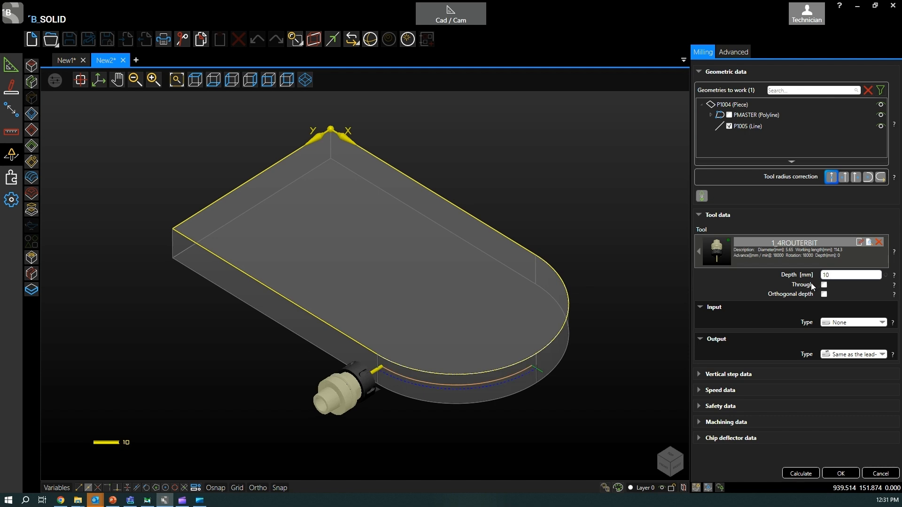
left_click(840, 471)
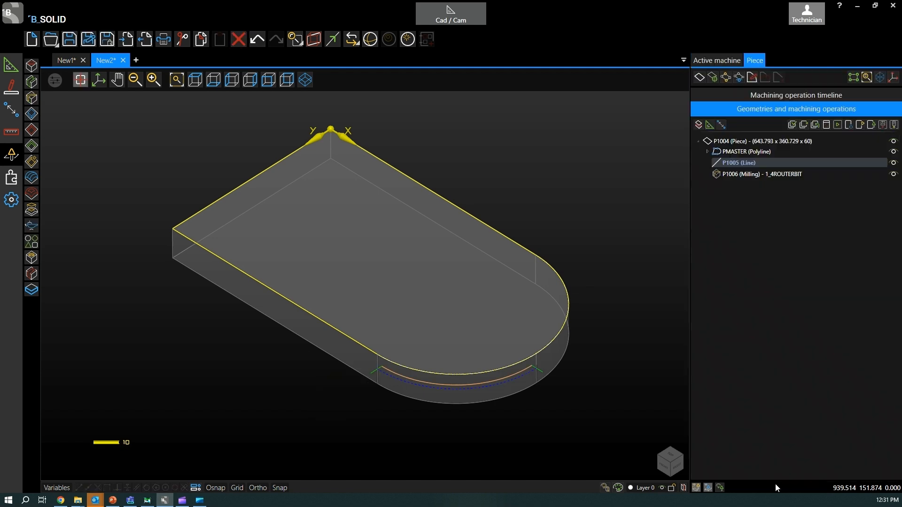
- Simulate the milling operation with the override set to 0.1, stopping the simulation after watching the cut
left_click(838, 125)
left_click(851, 369)
type("0.1")
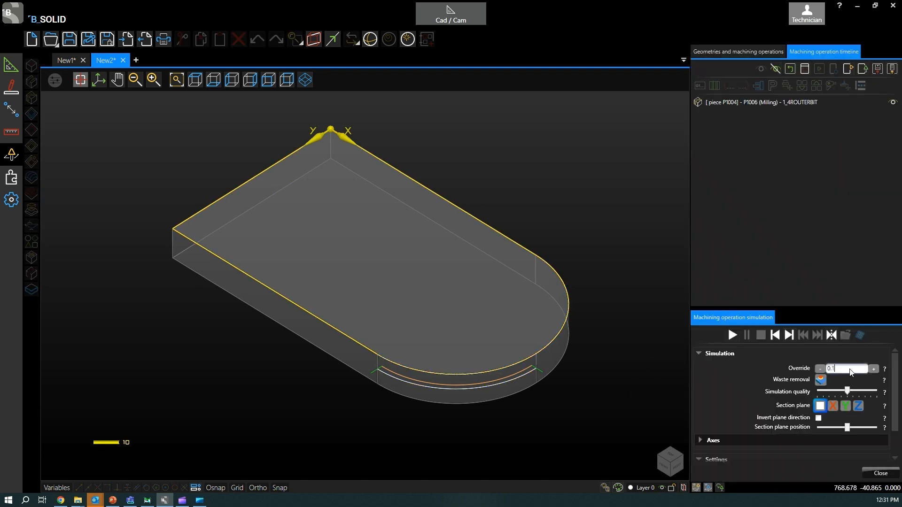
left_click(733, 336)
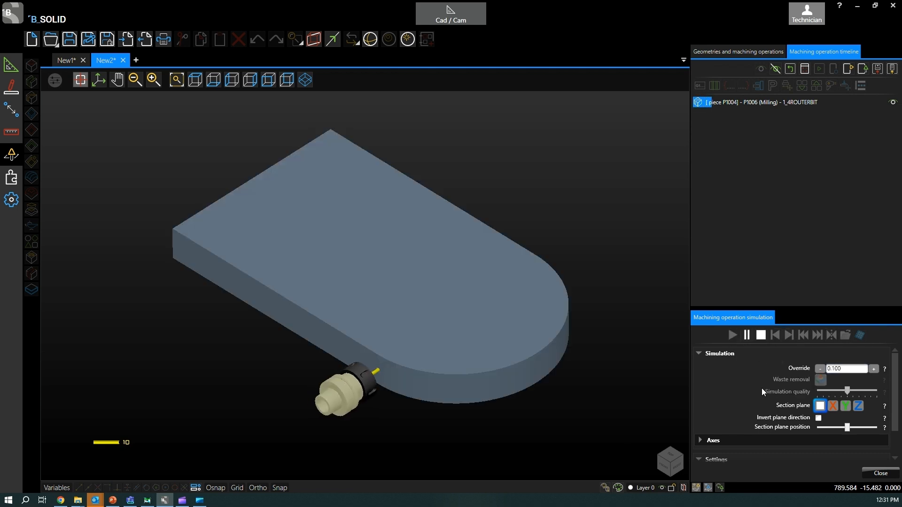
left_click(761, 336)
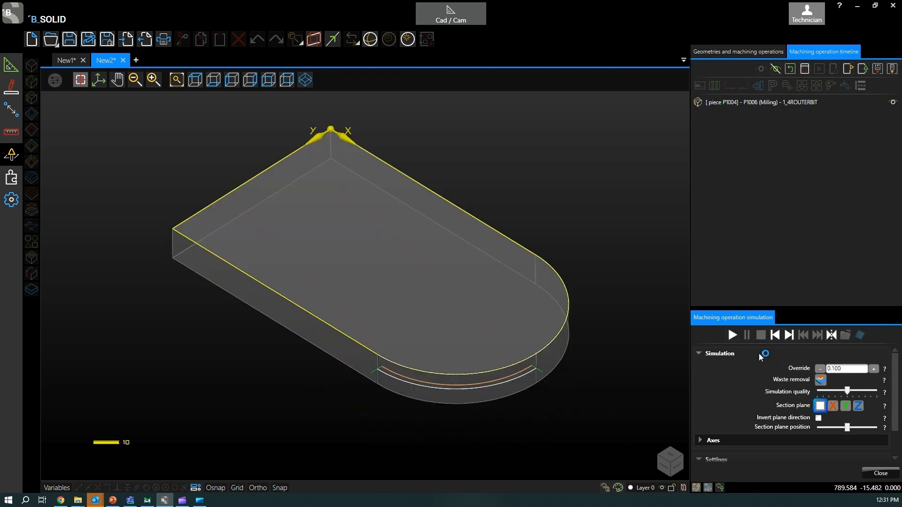
- Replay the curved-side milling simulation, then stop it and leave the simulation
left_click(733, 335)
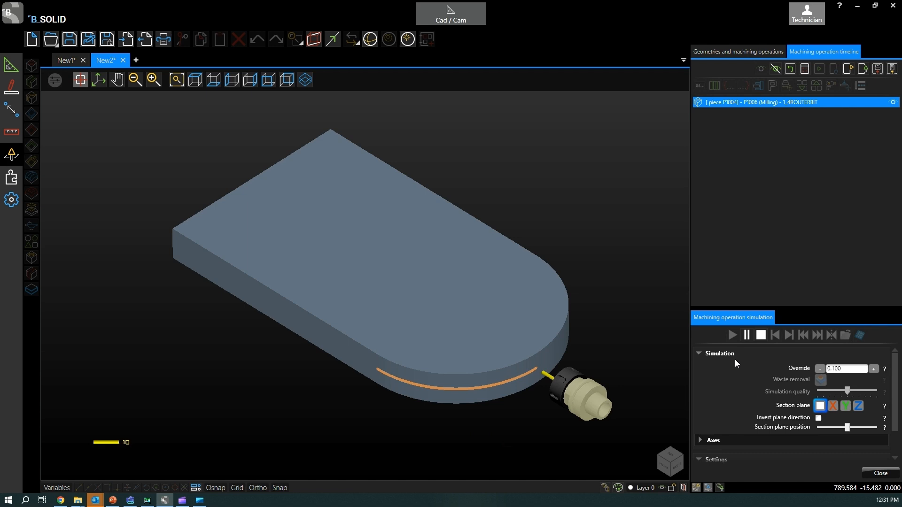
left_click(765, 335)
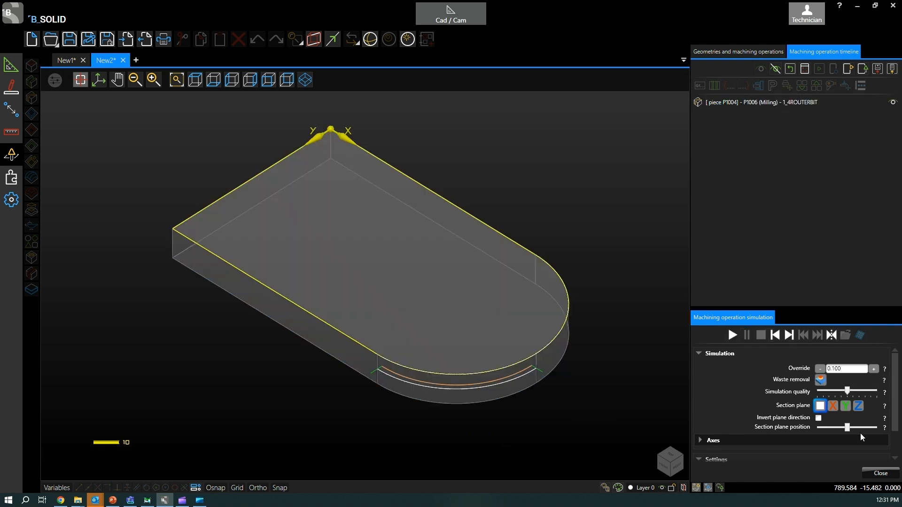
left_click(880, 473)
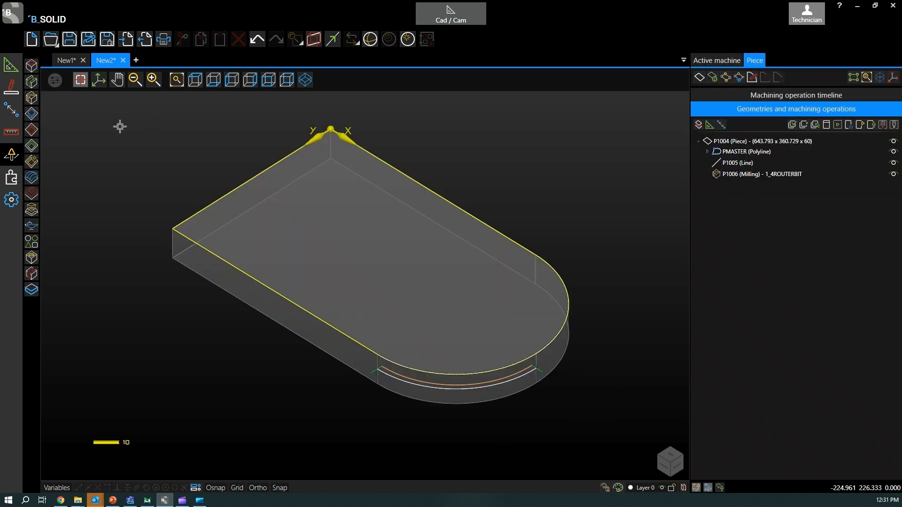
- Switch to the New1 document and examine the boring and rectangular milling on the flat piece's side face
left_click(66, 60)
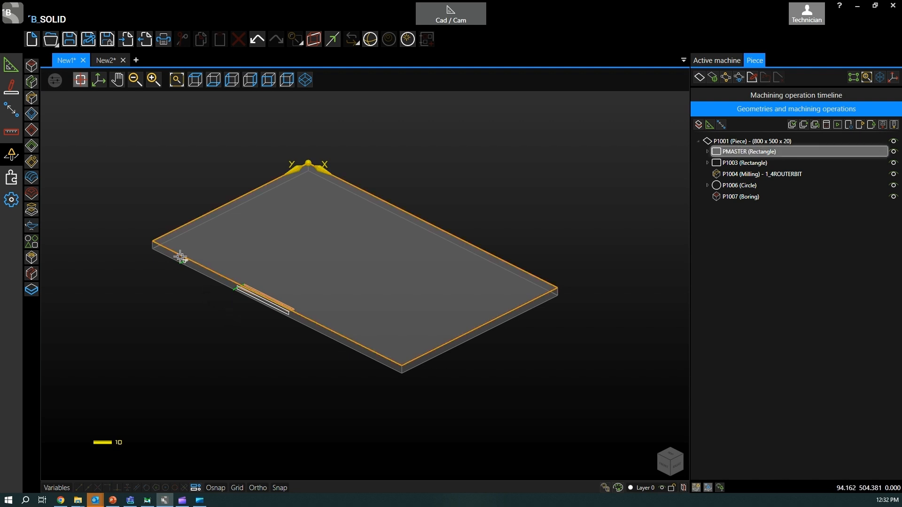
scroll(190, 267, "up", 5)
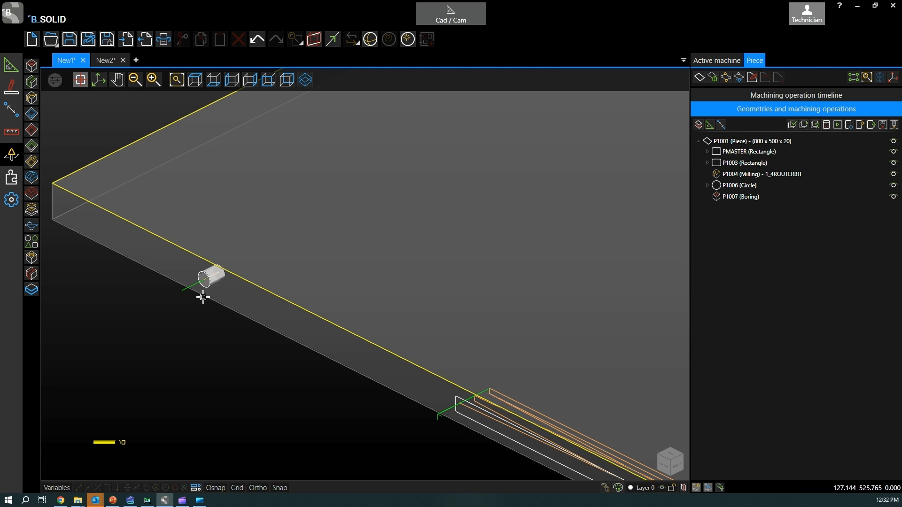
scroll(270, 247, "down", 1)
scroll(171, 253, "down", 1)
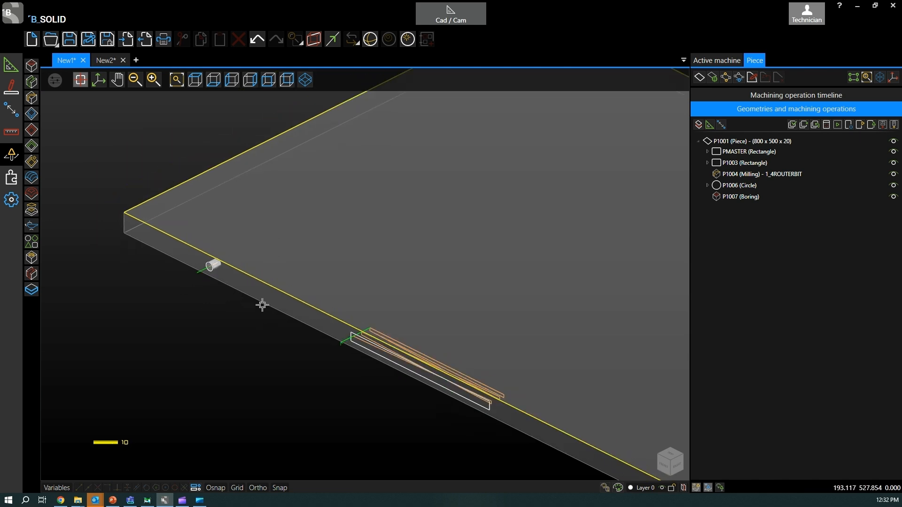
scroll(226, 296, "down", 1)
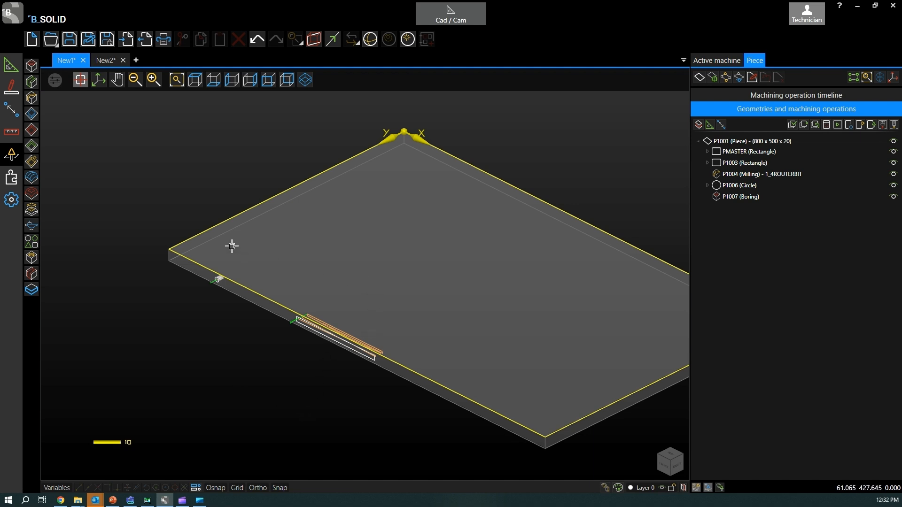
scroll(231, 248, "down", 2)
scroll(620, 284, "up", 1)
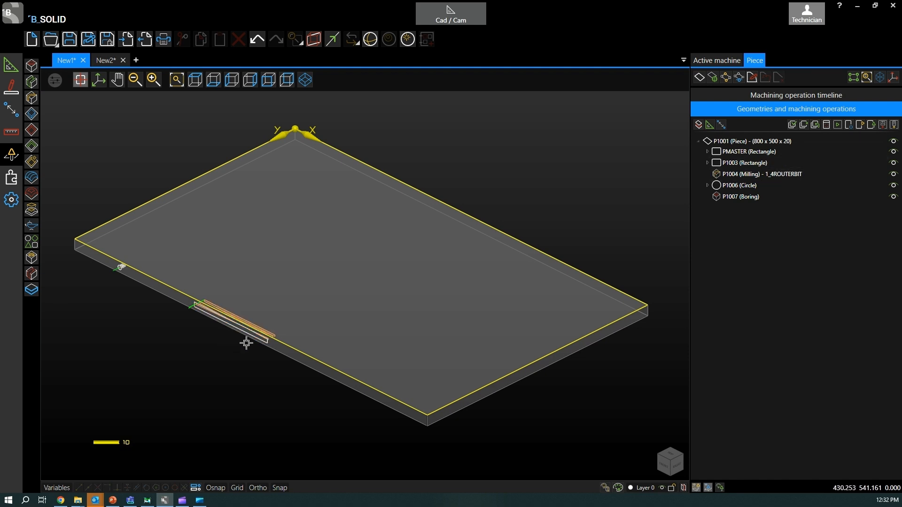
scroll(235, 354, "down", 3)
scroll(218, 285, "up", 2)
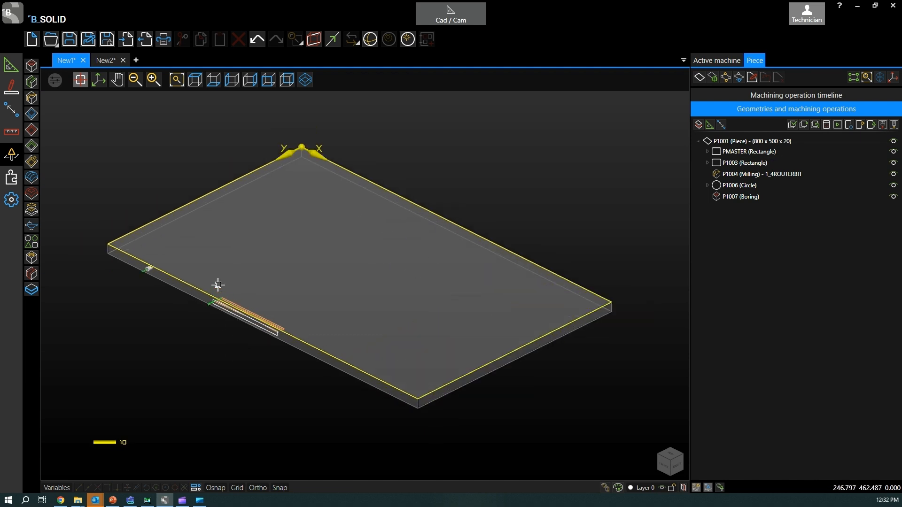
- Return to the New2 document and run the curved-side milling simulation again, closing it after watching the tool follow the curve
left_click(111, 59)
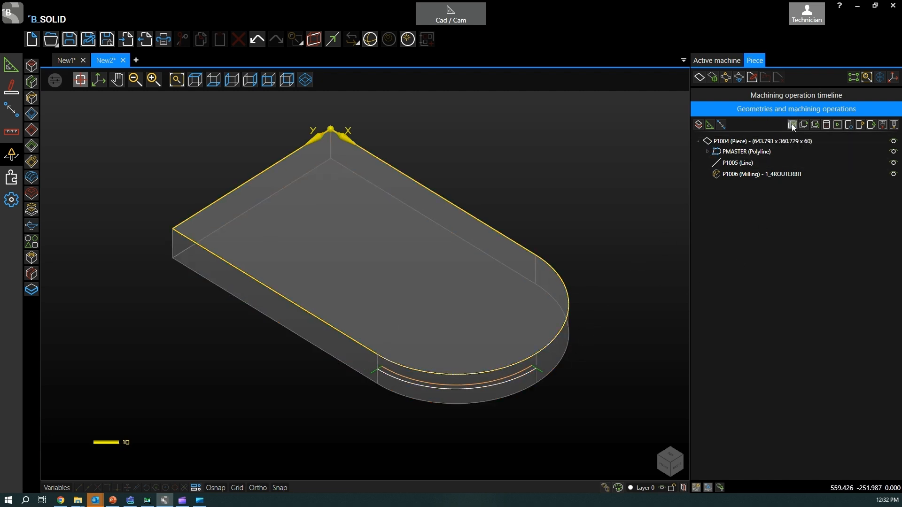
left_click(836, 126)
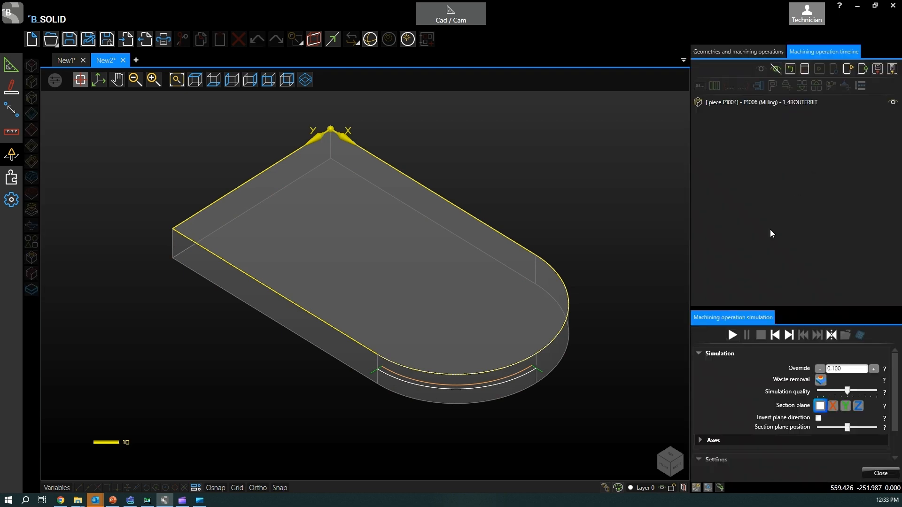
left_click(733, 335)
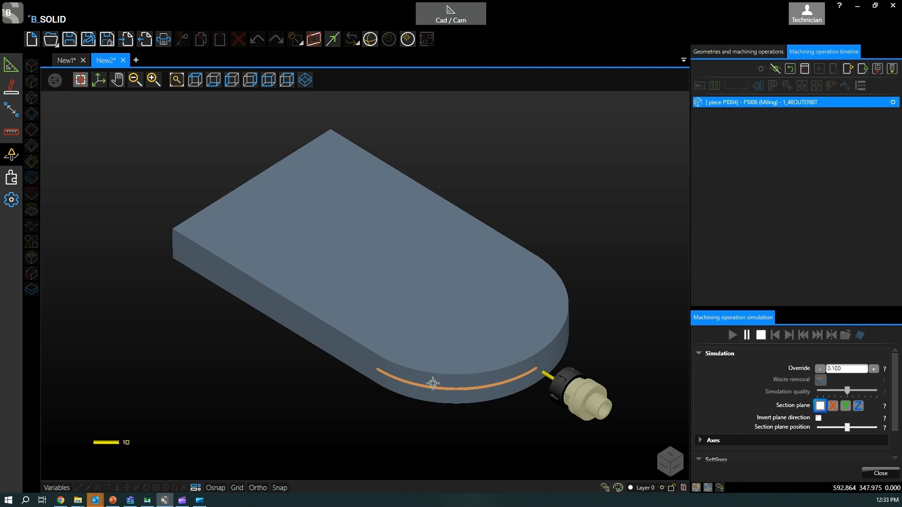
scroll(413, 329, "down", 2)
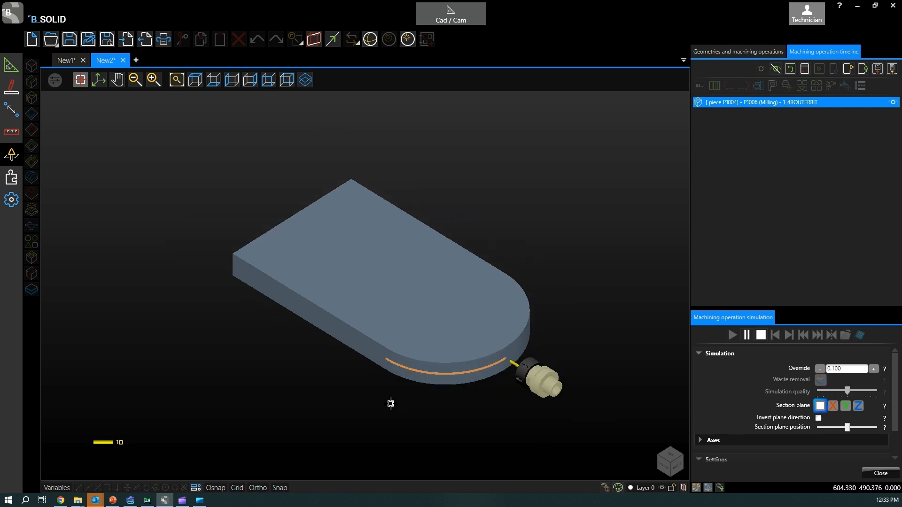
left_click(764, 335)
left_click(871, 473)
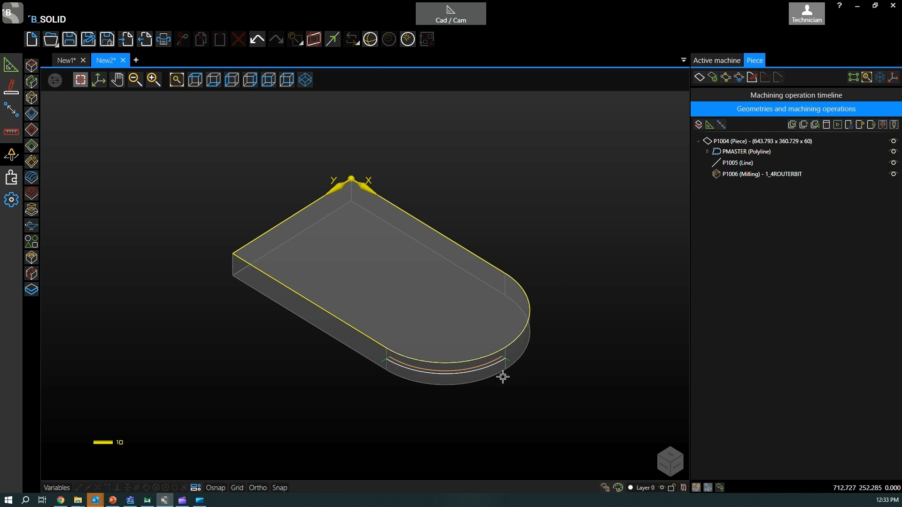
- Hide the P1005 line and the P1006 milling operation on the D-shaped piece
scroll(490, 383, "up", 3)
scroll(484, 397, "down", 3)
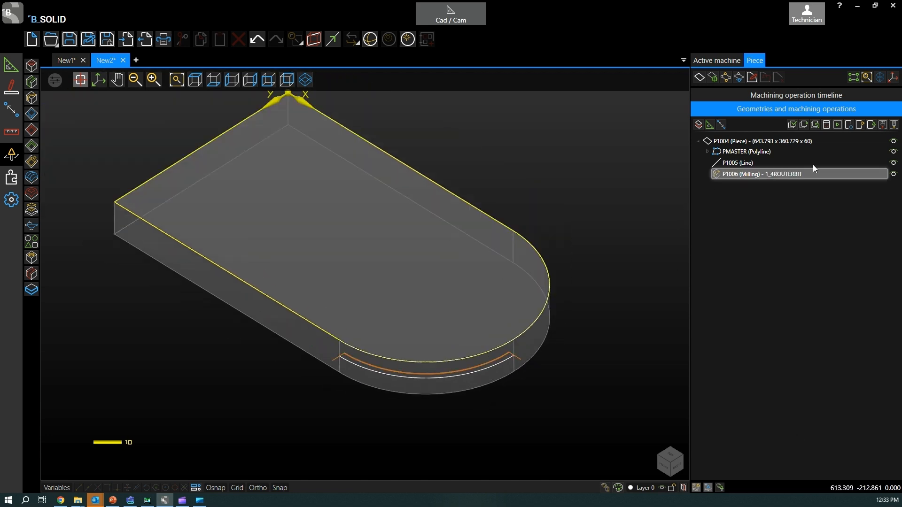
left_click(893, 164)
left_click(894, 174)
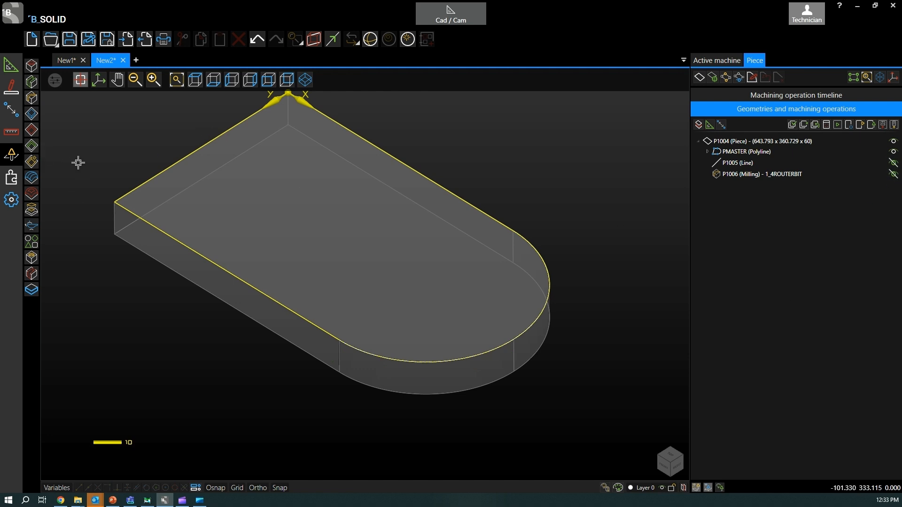
left_click(10, 68)
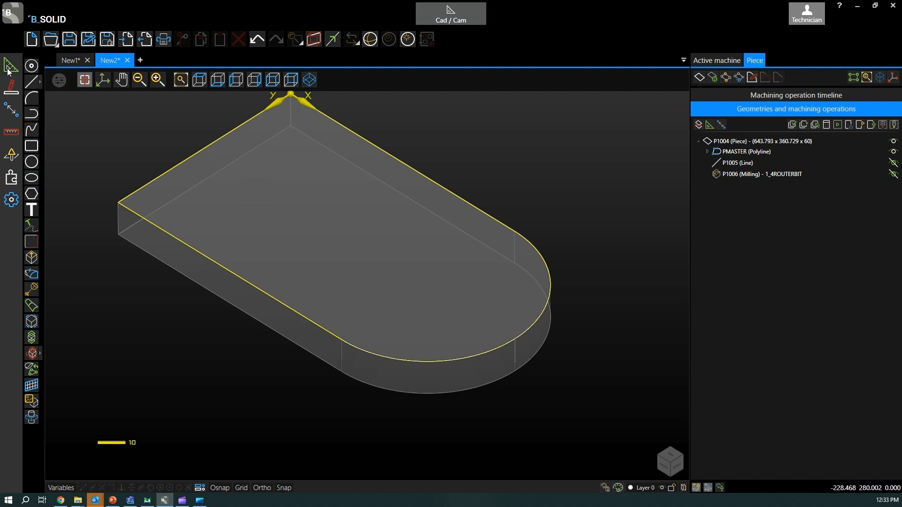
left_click(31, 209)
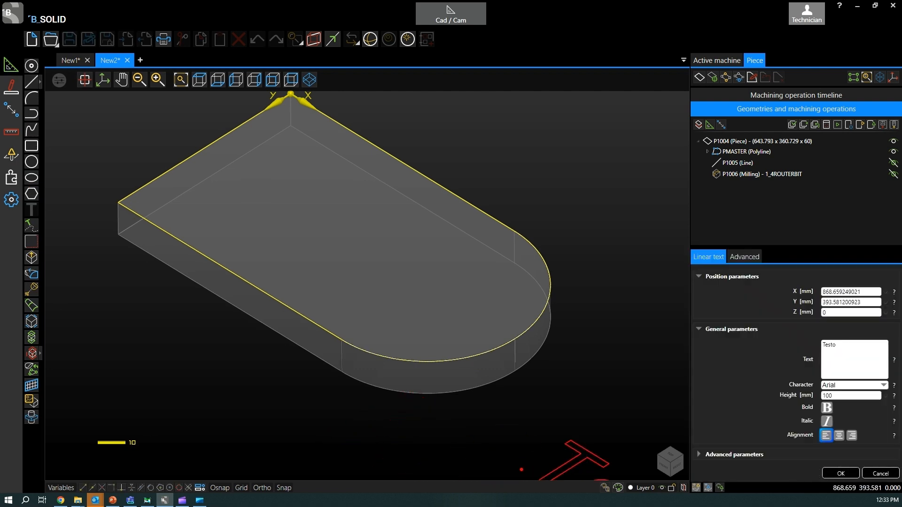
left_click(893, 474)
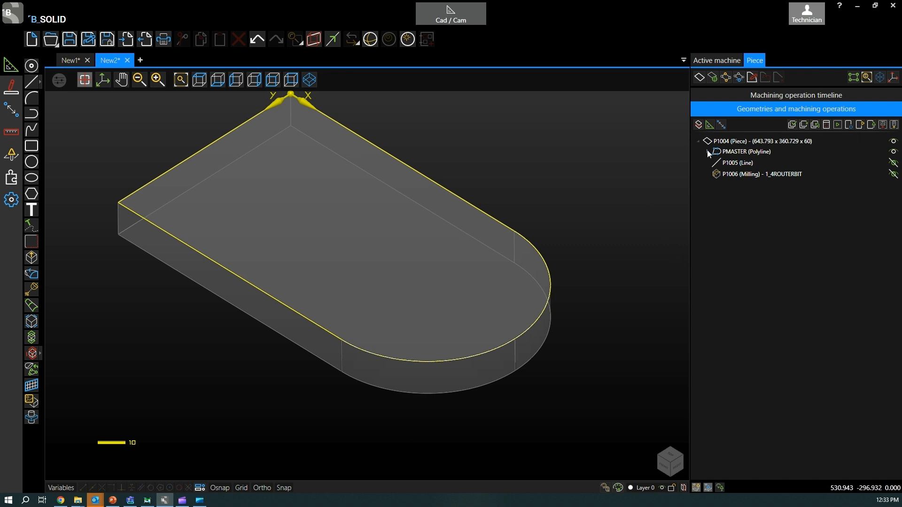
- Activate the curved side face and place the linear text "Hello" on it, 50 mm high, at about X 61, Y 56 mm
left_click(443, 372)
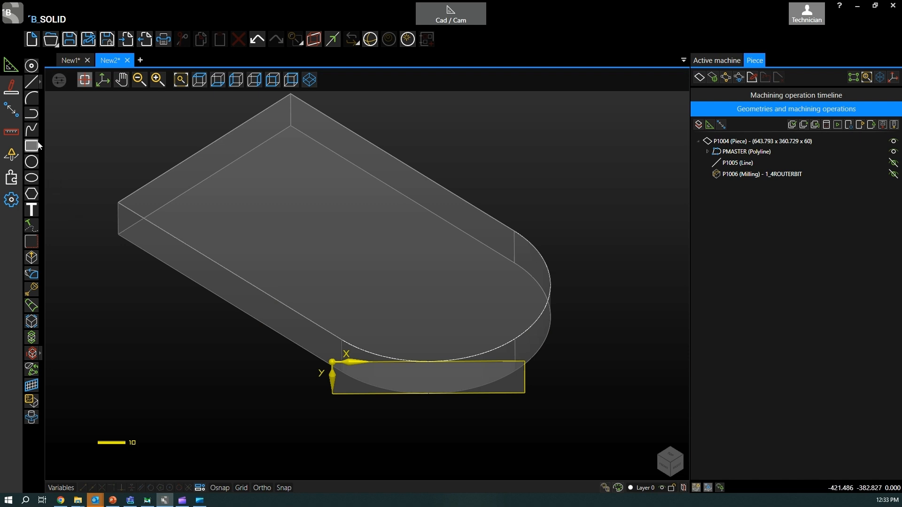
left_click(31, 211)
double_click(829, 346)
type("Hello")
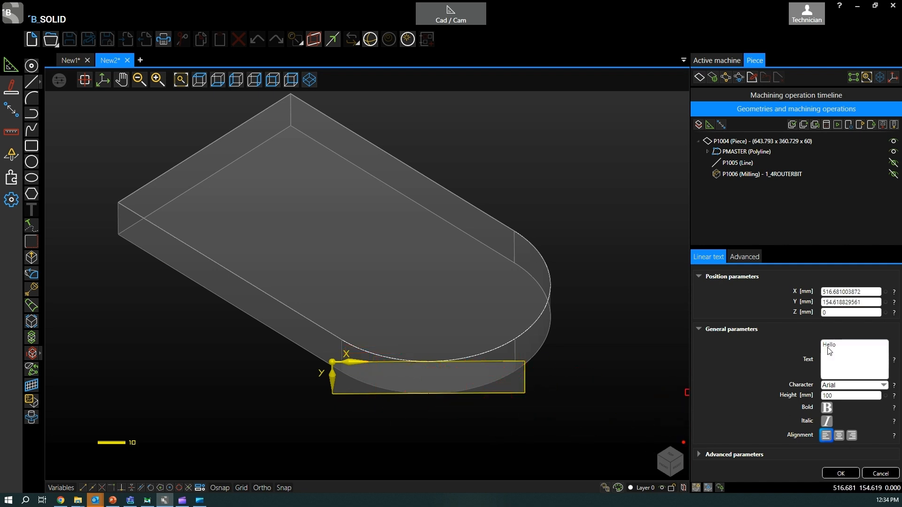
double_click(840, 395)
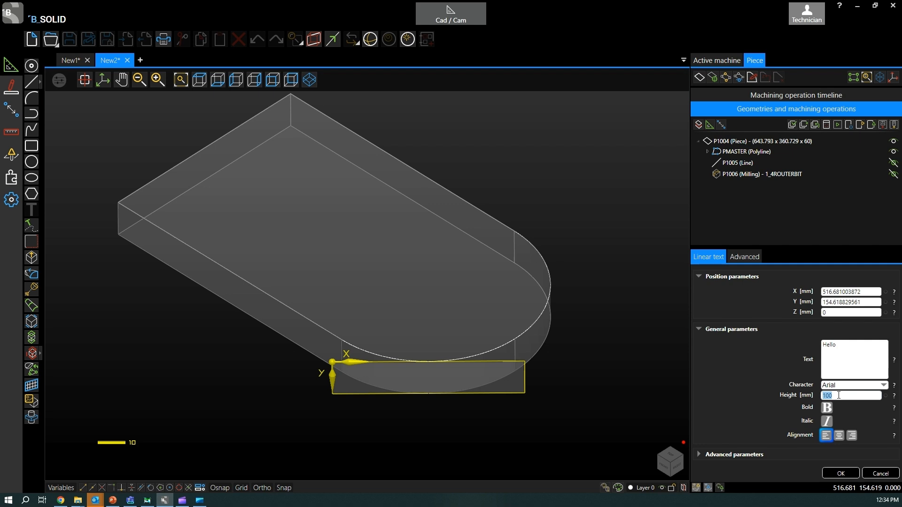
type("50")
left_click(838, 379)
scroll(371, 392, "up", 2)
scroll(376, 392, "up", 1)
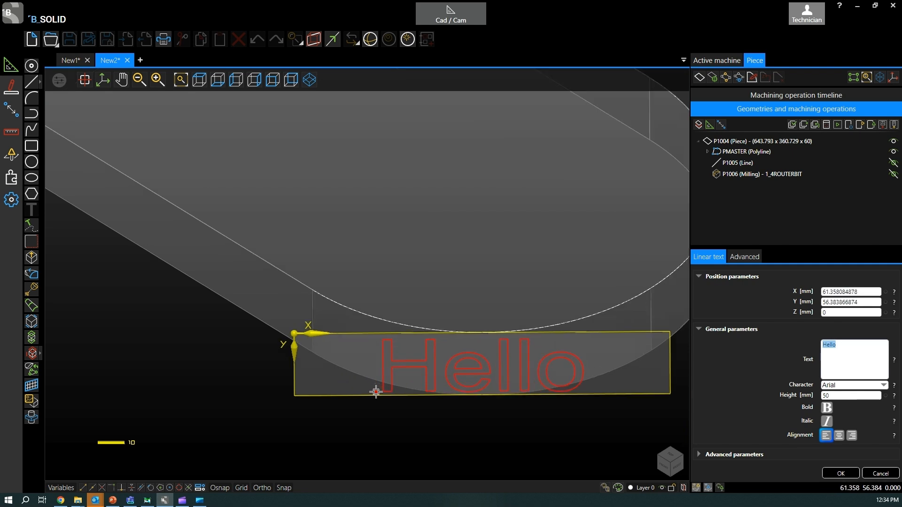
left_click(376, 392)
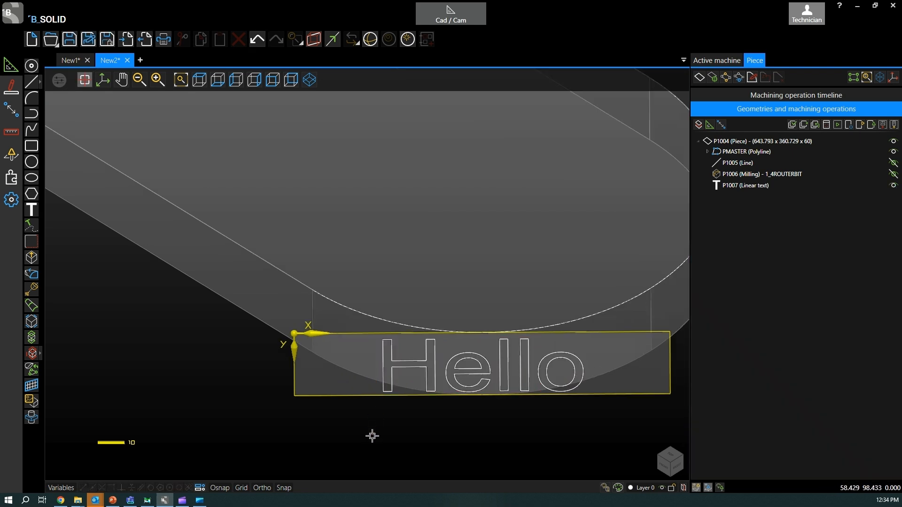
- Make the piece's top face active again and inspect how the "Hello" text wraps around the curved side
scroll(354, 395, "down", 3)
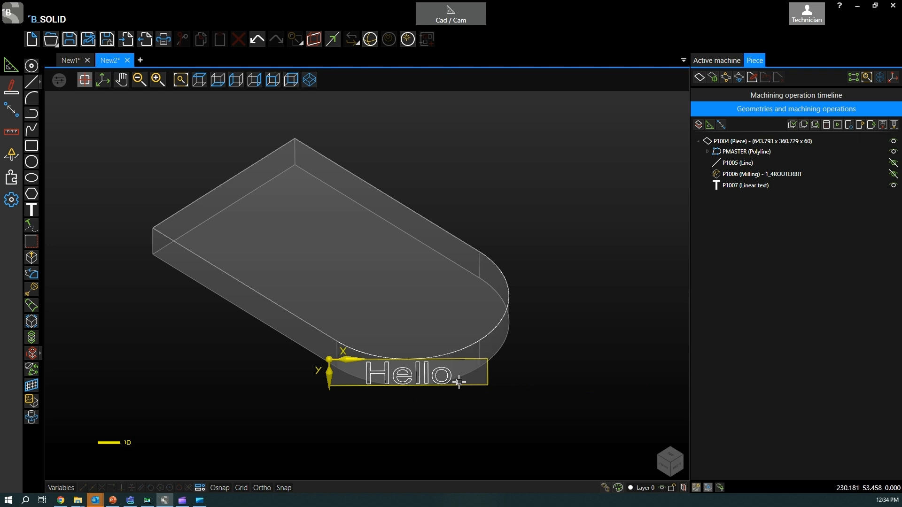
left_click(199, 79)
left_click(103, 79)
left_click_drag(334, 244, 318, 225)
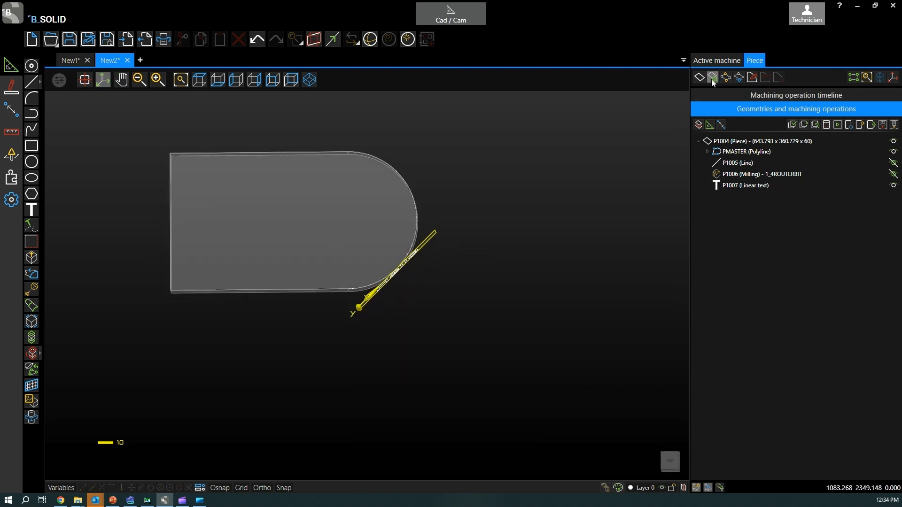
left_click(712, 77)
left_click(362, 193)
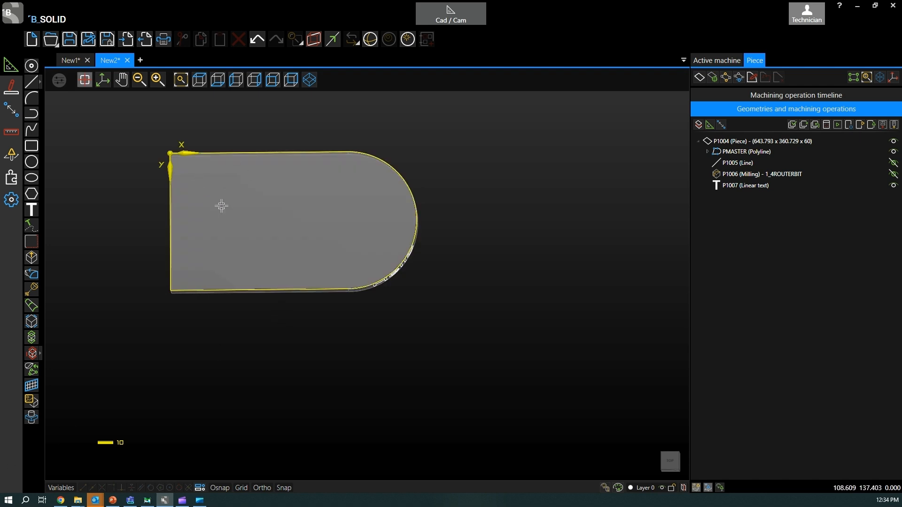
left_click(312, 83)
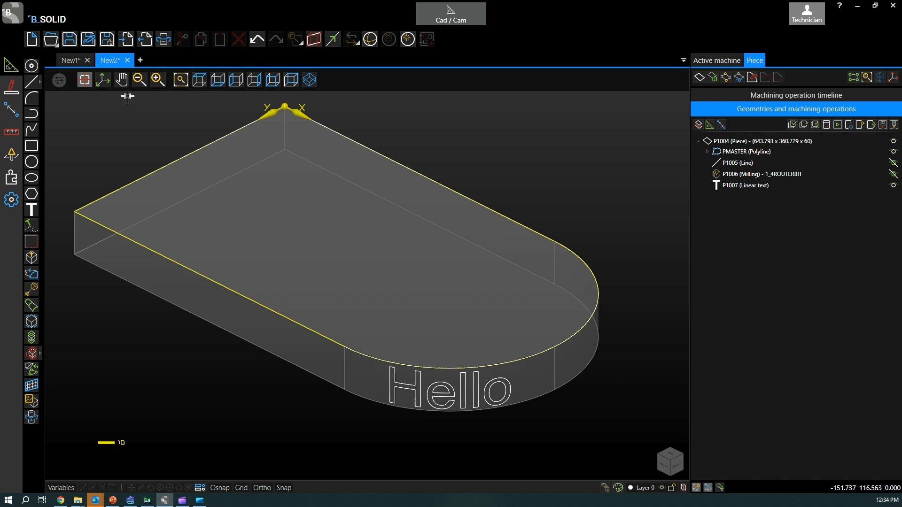
left_click(104, 84)
left_click_drag(479, 340, 439, 330)
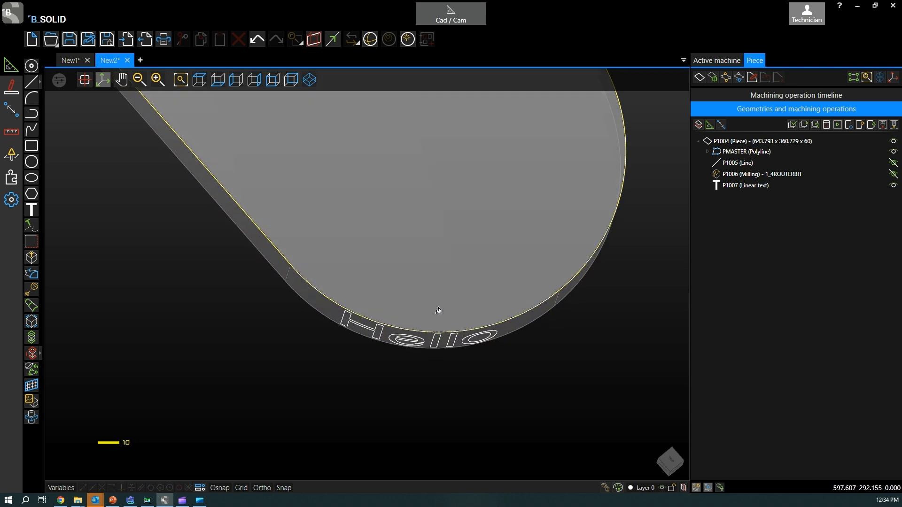
left_click(310, 80)
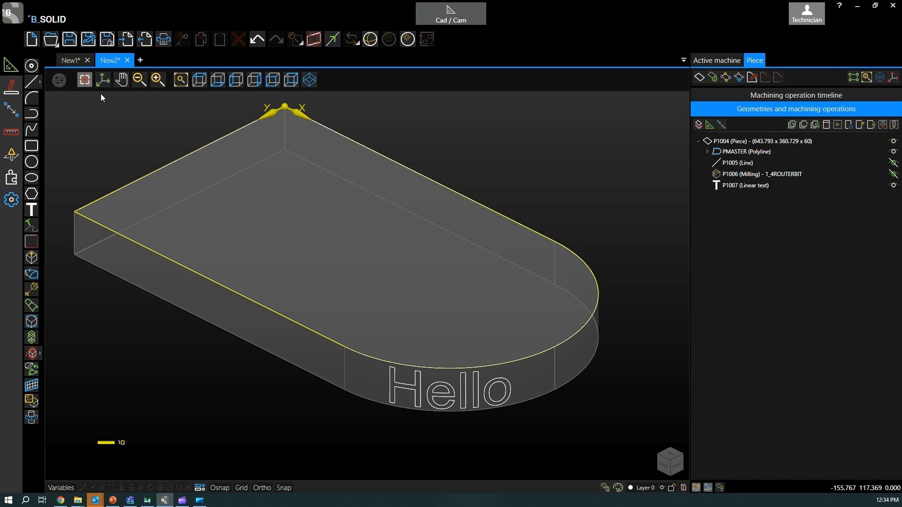
- Create a milling operation on the "Hello" linear text using the ENGRAVE tool at a depth of 1 mm
left_click(421, 387)
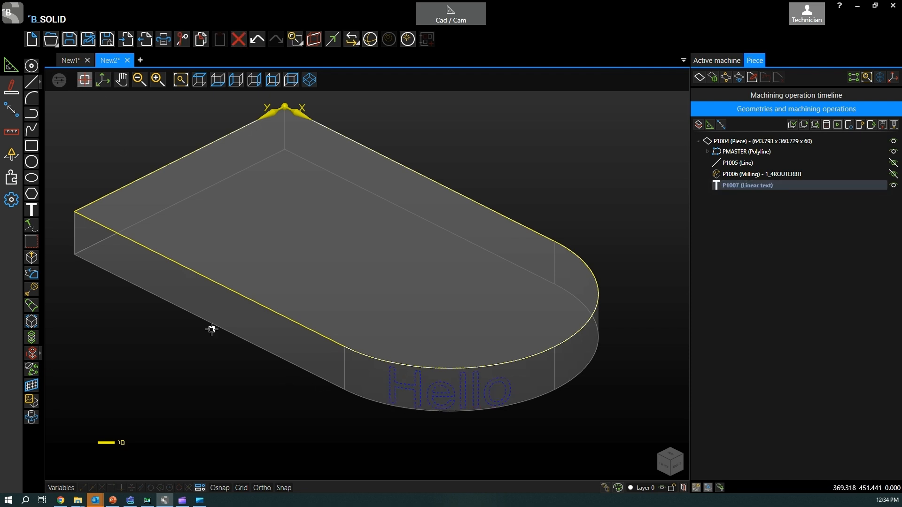
left_click(11, 154)
left_click(36, 101)
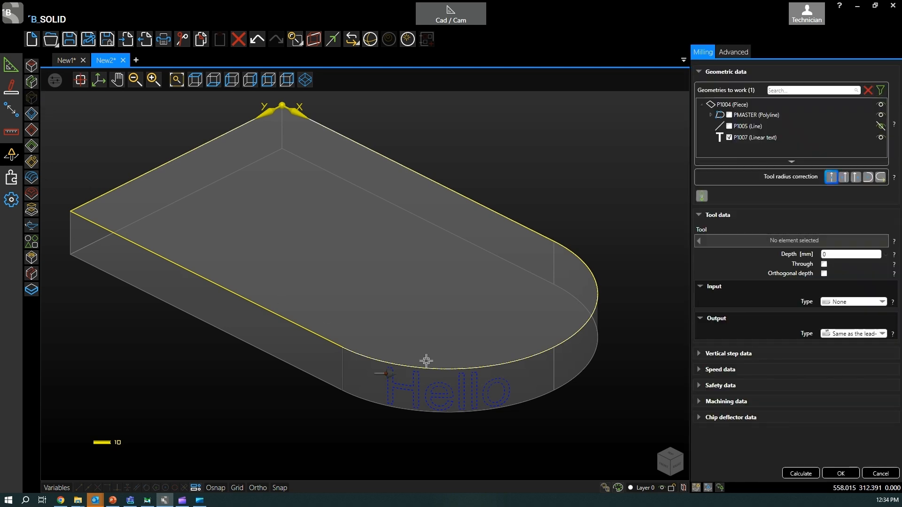
left_click(800, 239)
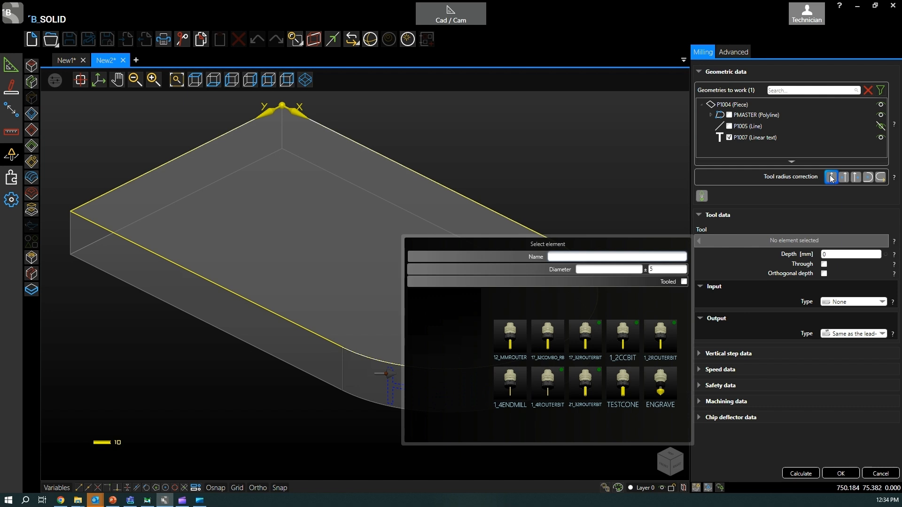
left_click(667, 393)
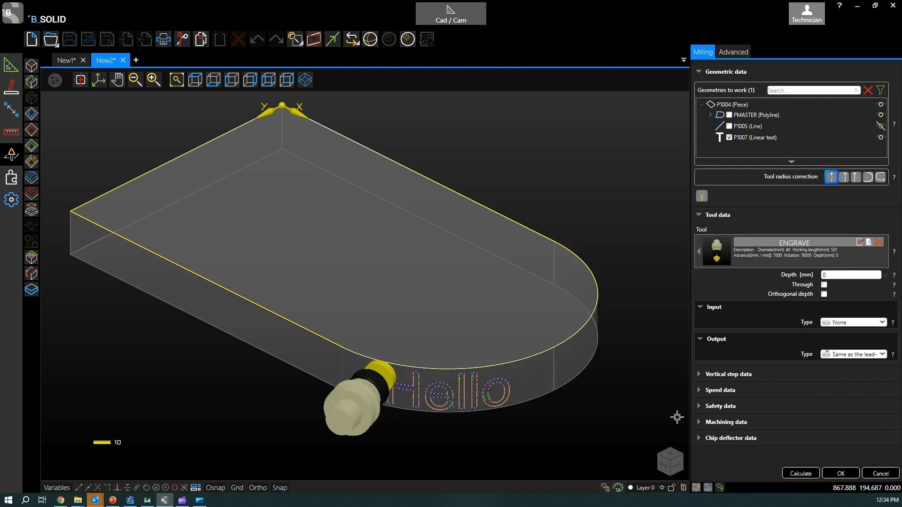
double_click(829, 280)
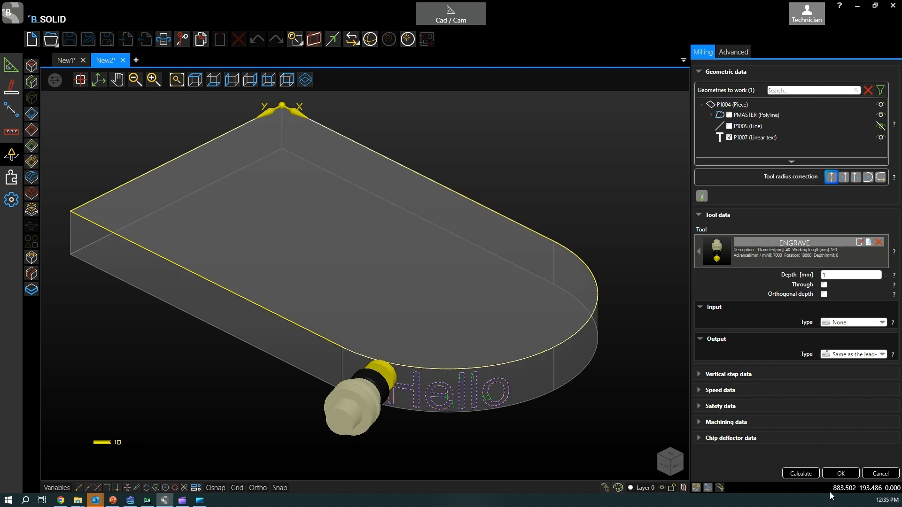
left_click(841, 474)
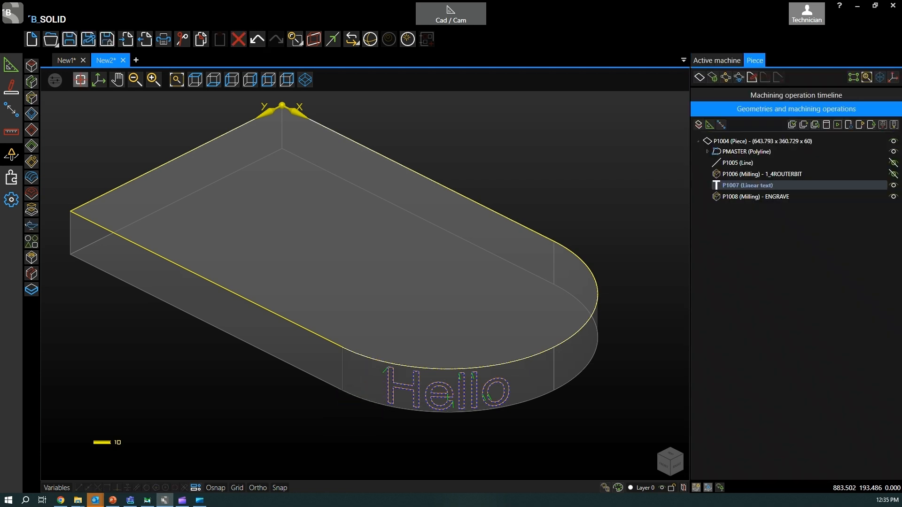
- Run the machining simulation of the "Hello" engraving with the override set to 0.010
left_click(839, 124)
left_click(861, 370)
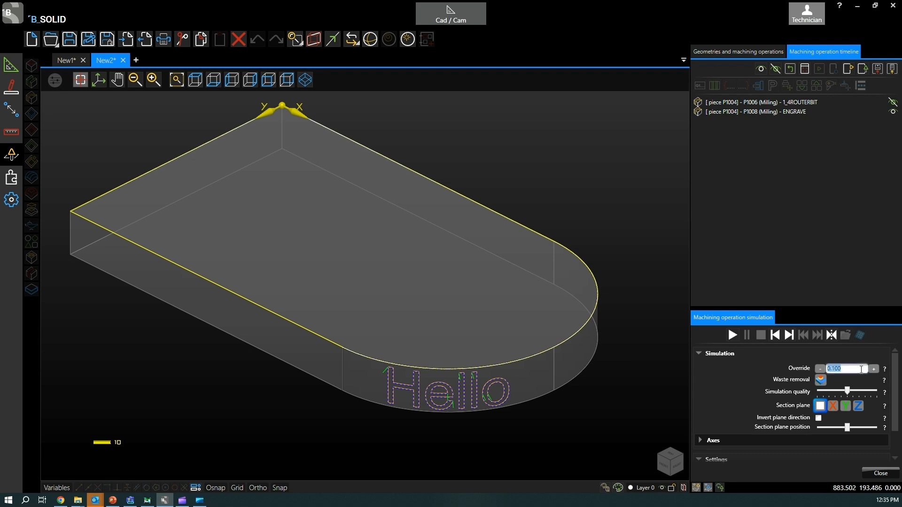
type("0.")
left_click(737, 339)
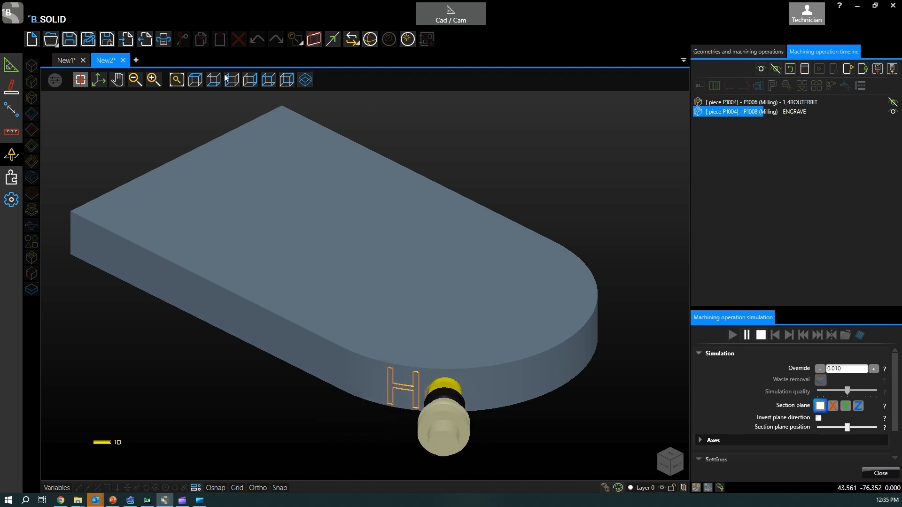
- Examine the engraving tool's orientation along the curved side in top and isometric views, then stop and close the simulation
left_click(195, 81)
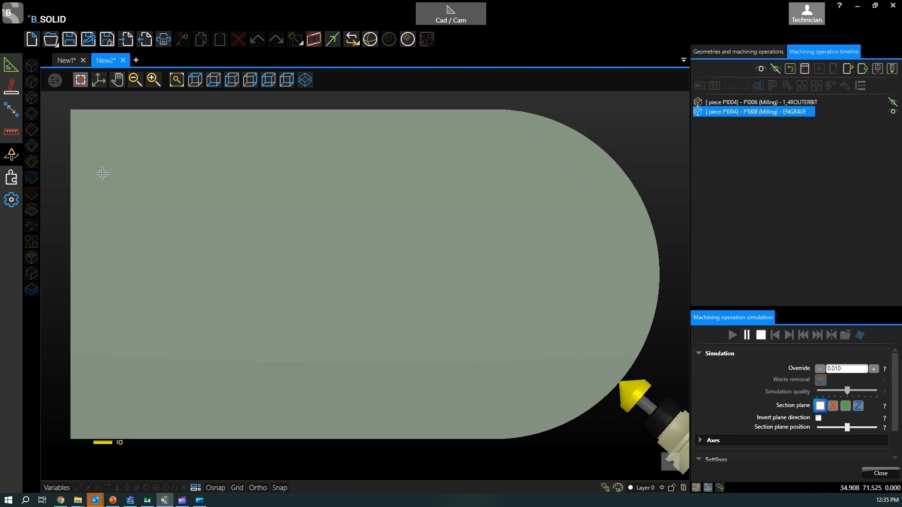
scroll(103, 176, "down", 2)
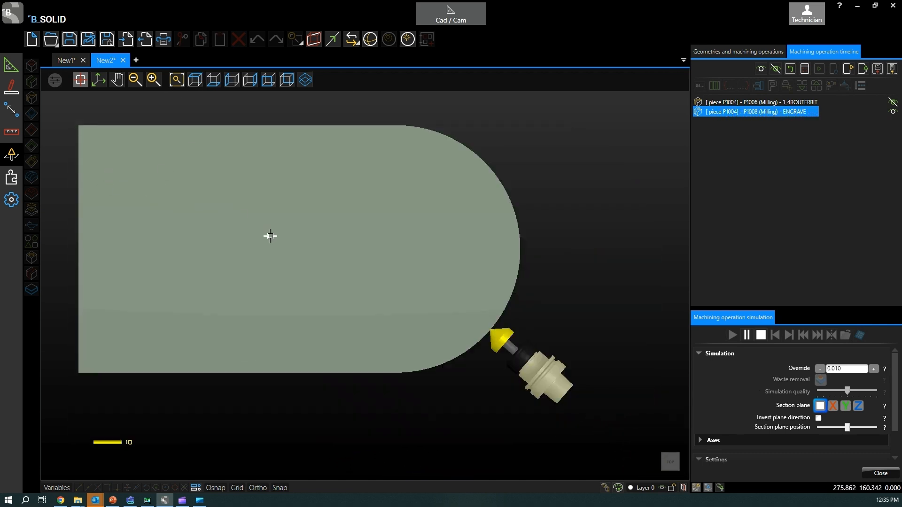
left_click(305, 81)
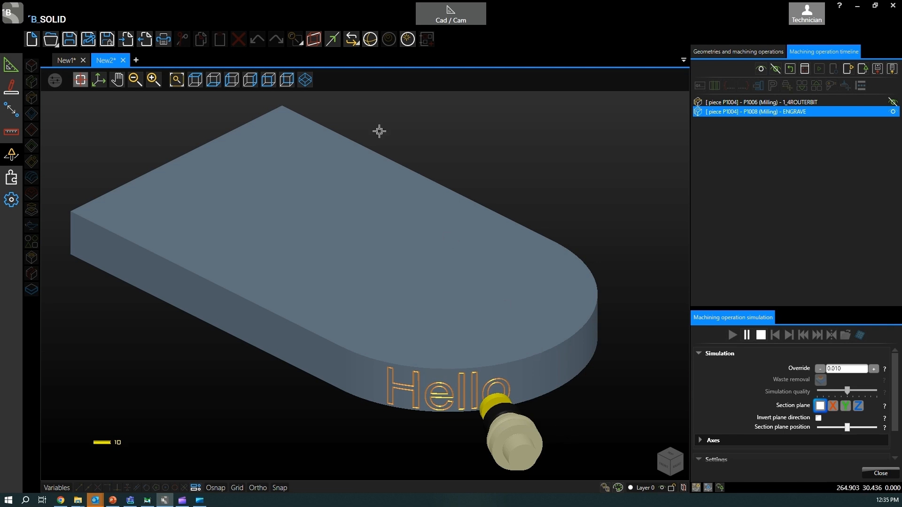
left_click(193, 82)
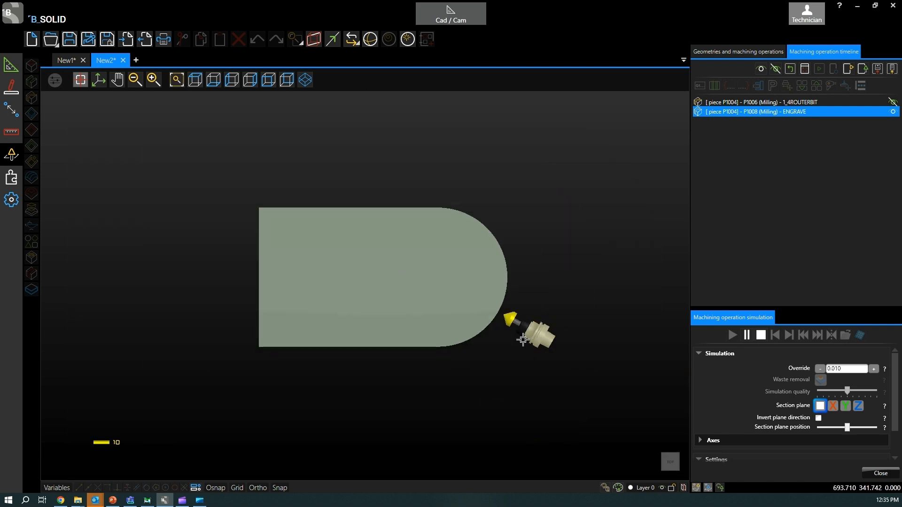
scroll(531, 335, "up", 2)
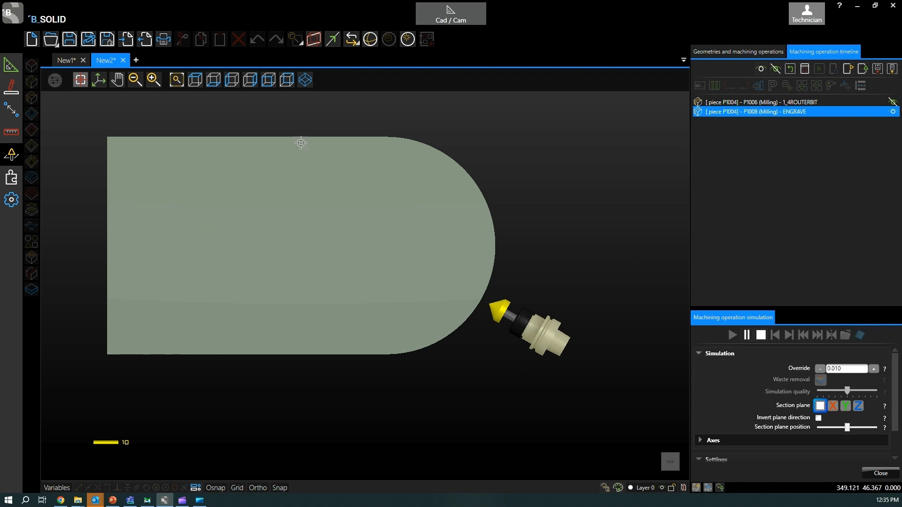
left_click(305, 80)
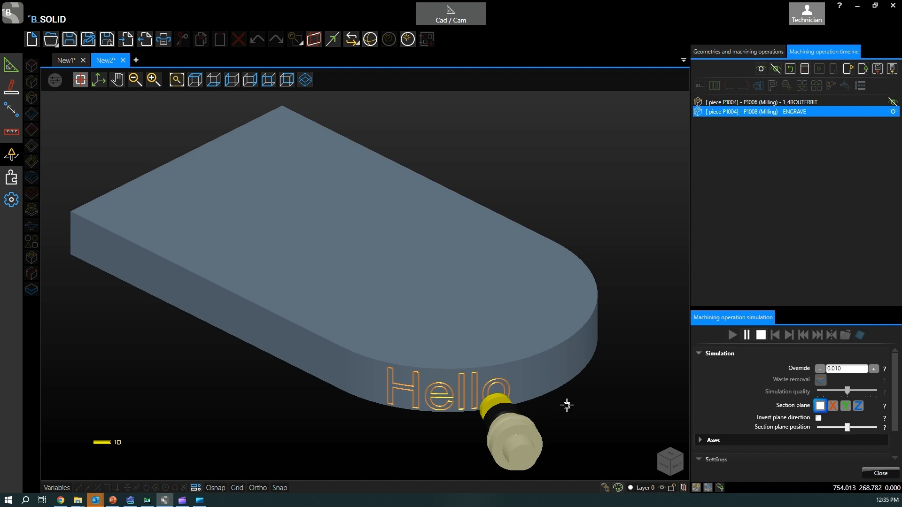
scroll(405, 240, "down", 2)
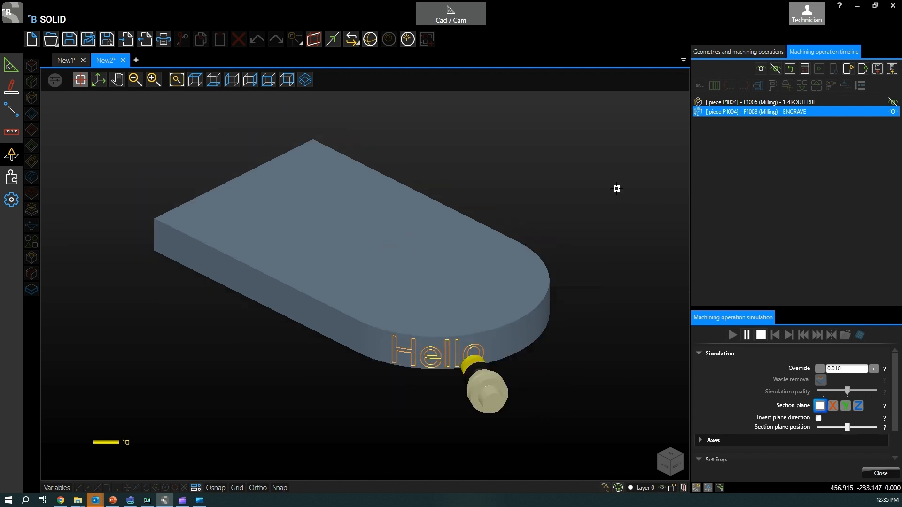
left_click(761, 335)
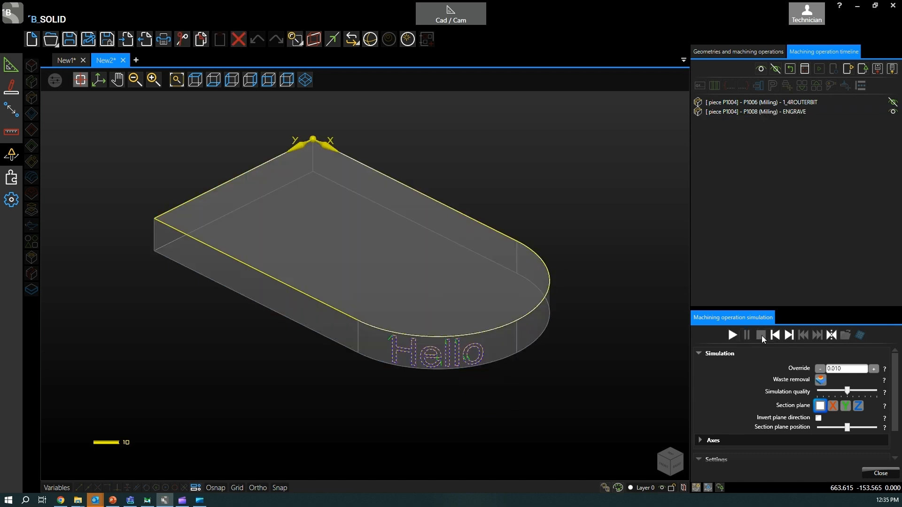
left_click(881, 473)
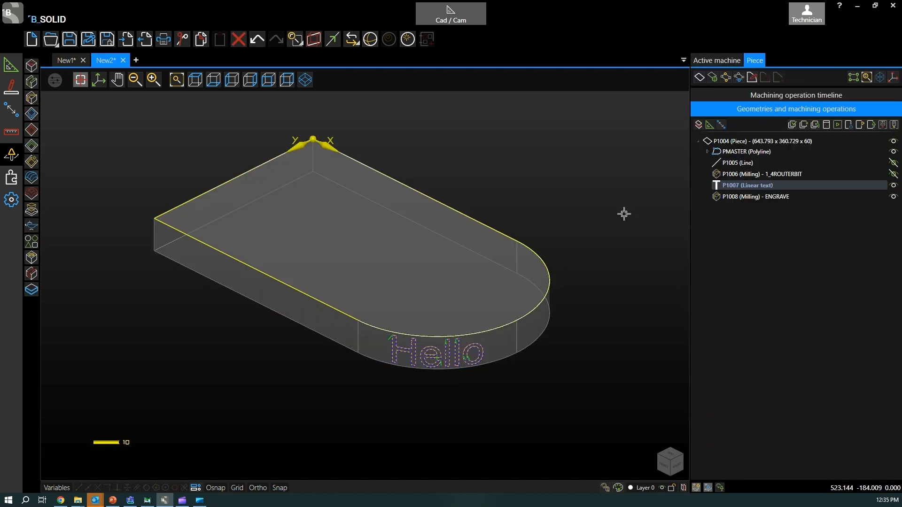